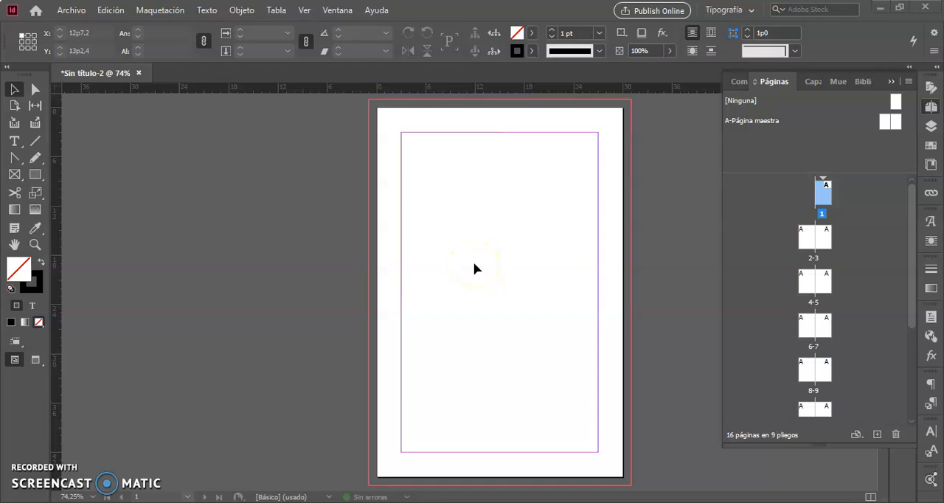
{"action": "left_click", "coordinate": [931, 107]}
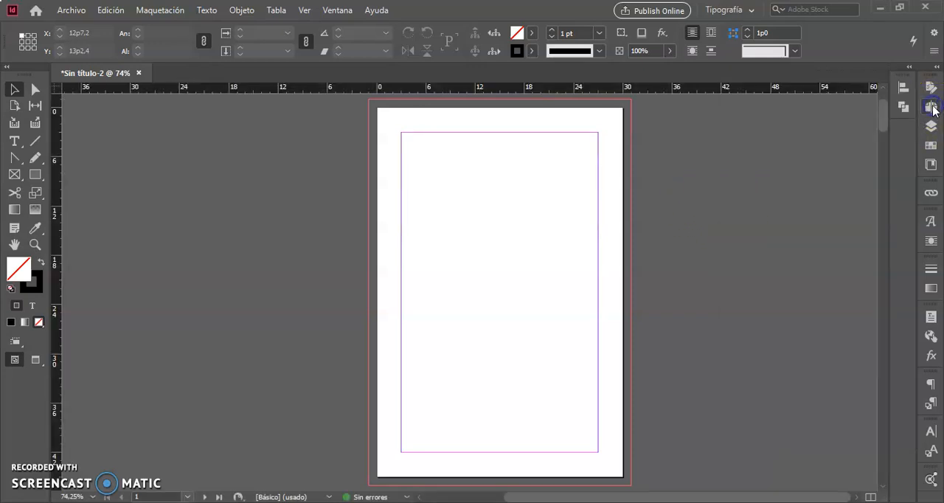
{"action": "left_click", "coordinate": [931, 107]}
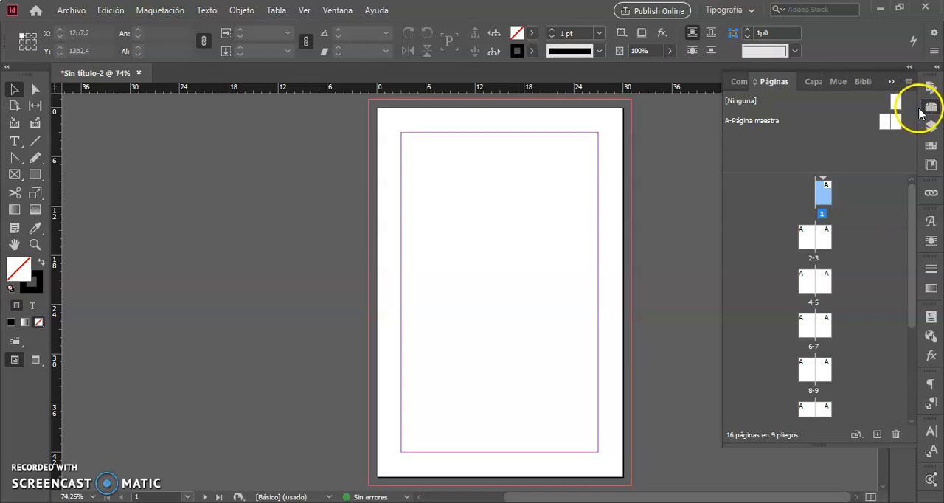
{"action": "left_click_drag", "start_coordinate": [917, 107], "coordinate": [918, 127]}
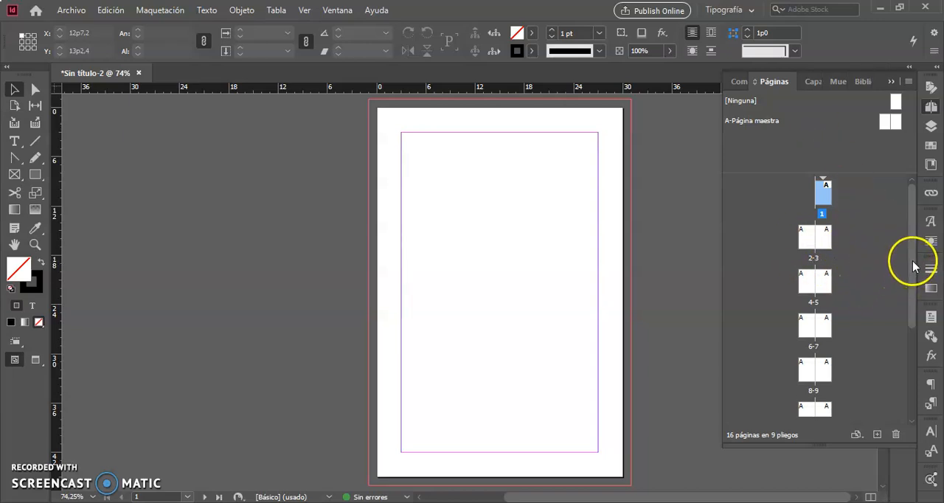
{"action": "mouse_move", "coordinate": [913, 259]}
{"action": "left_mouse_down"}
{"action": "mouse_move", "coordinate": [911, 370]}
{"action": "mouse_move", "coordinate": [906, 245]}
{"action": "left_mouse_up"}
{"action": "mouse_move", "coordinate": [913, 247]}
{"action": "left_mouse_down"}
{"action": "mouse_move", "coordinate": [914, 348]}
{"action": "mouse_move", "coordinate": [905, 241]}
{"action": "left_mouse_up"}
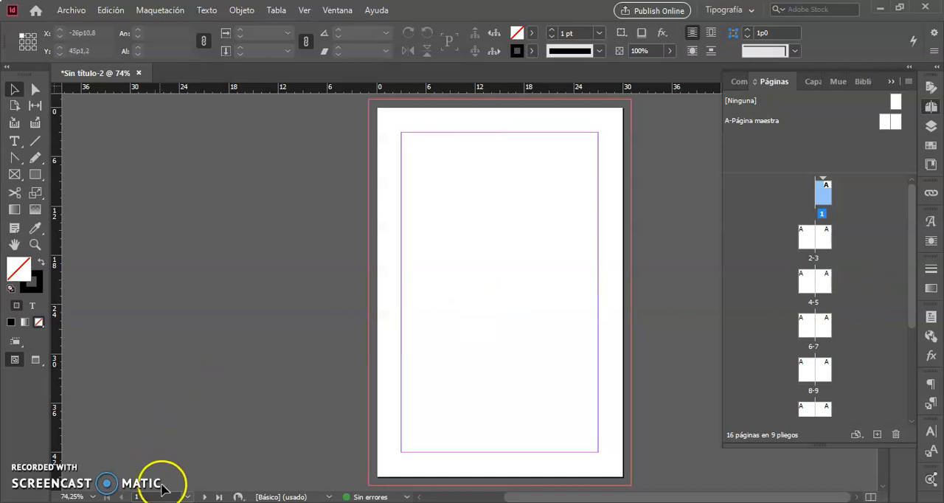
Look over the document's page list and view spreads 2-3 and 4-5.
{"action": "left_click", "coordinate": [188, 497]}
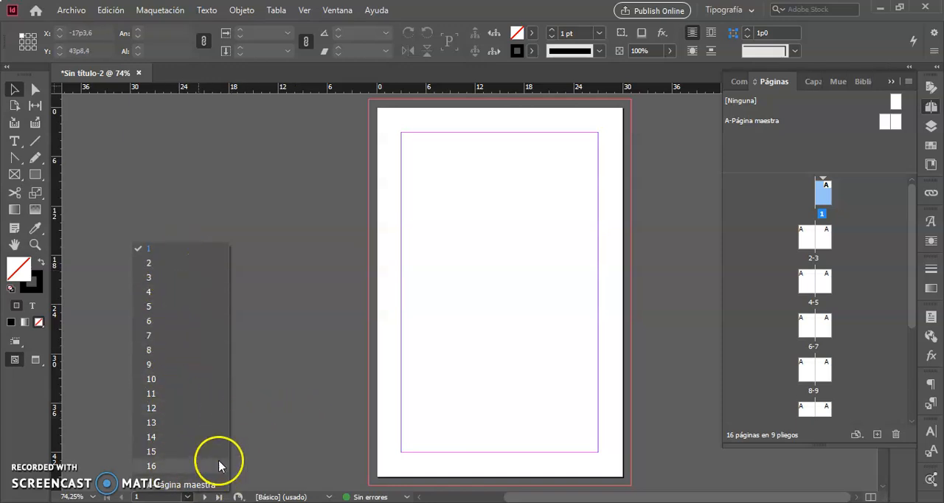
{"action": "left_click", "coordinate": [310, 335]}
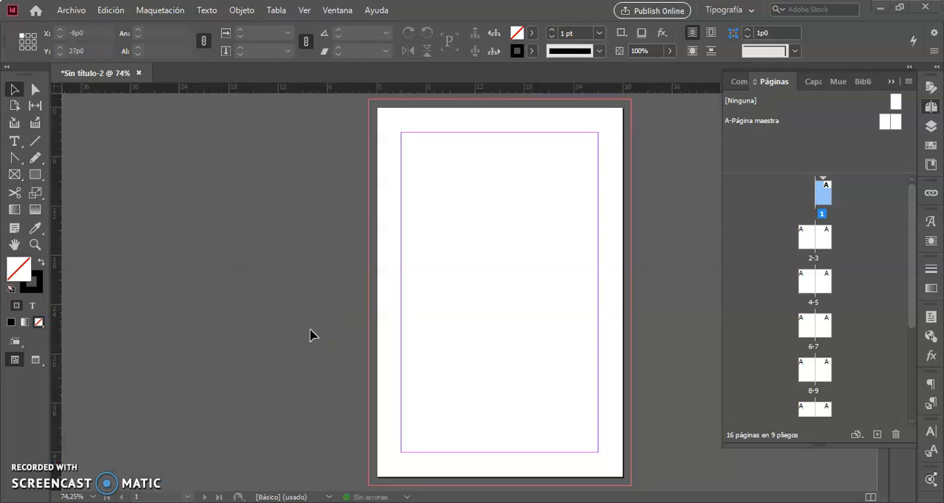
{"action": "left_click", "coordinate": [816, 260]}
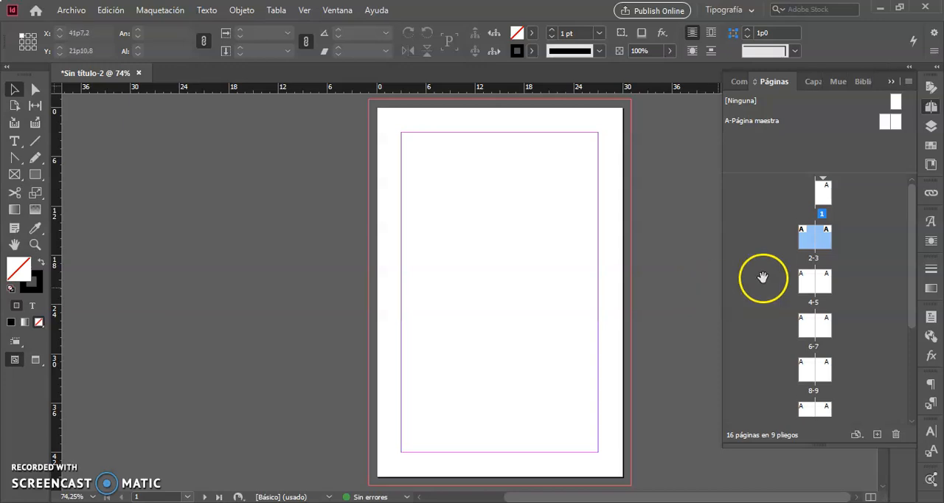
{"action": "double_click", "coordinate": [819, 259]}
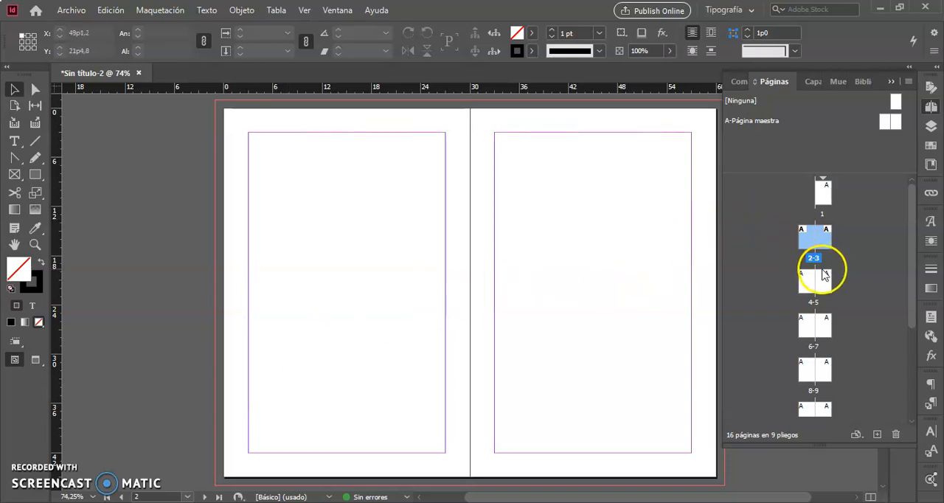
{"action": "double_click", "coordinate": [819, 301]}
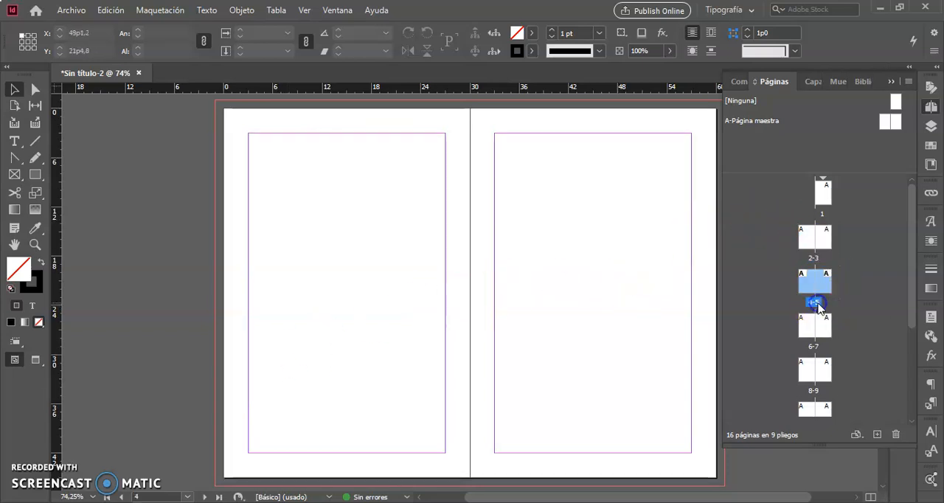
Open A-Página maestra and draw a square about 12p1 wide on the upper half of its left-hand page.
{"action": "double_click", "coordinate": [773, 121]}
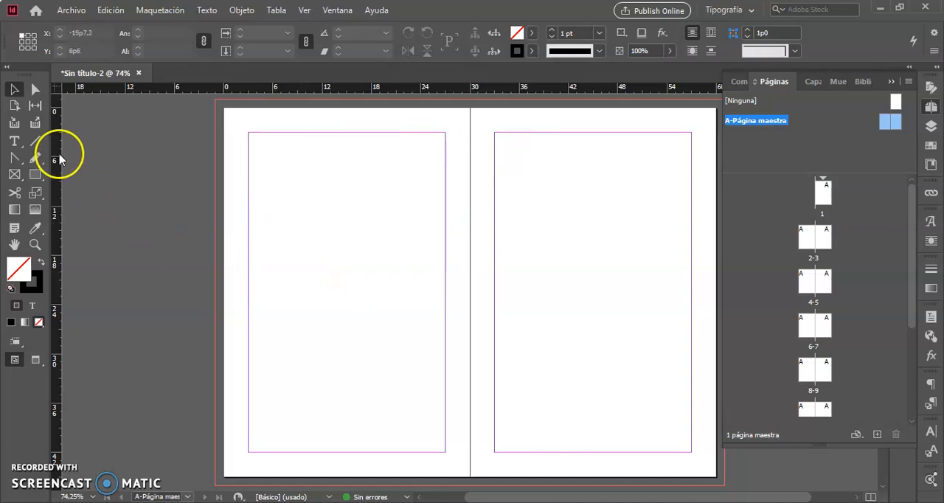
{"action": "left_click", "coordinate": [36, 175]}
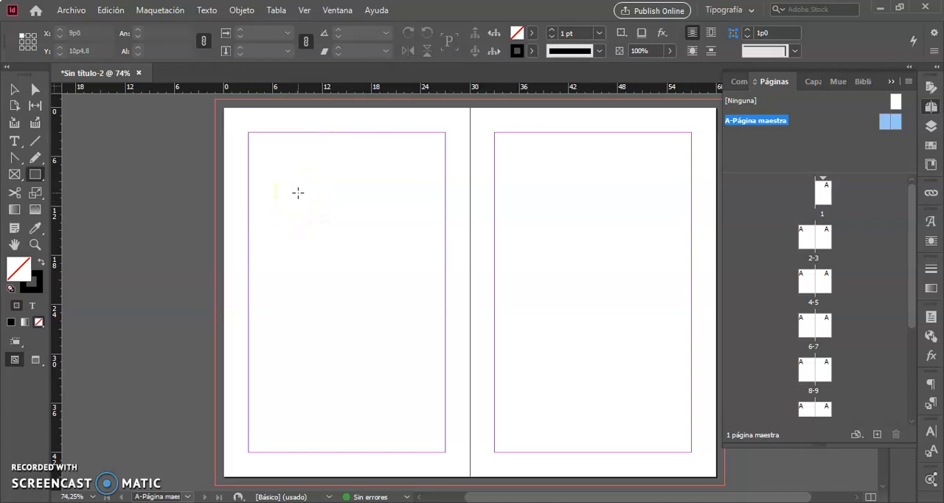
{"action": "left_click_drag", "start_coordinate": [298, 193], "coordinate": [397, 295]}
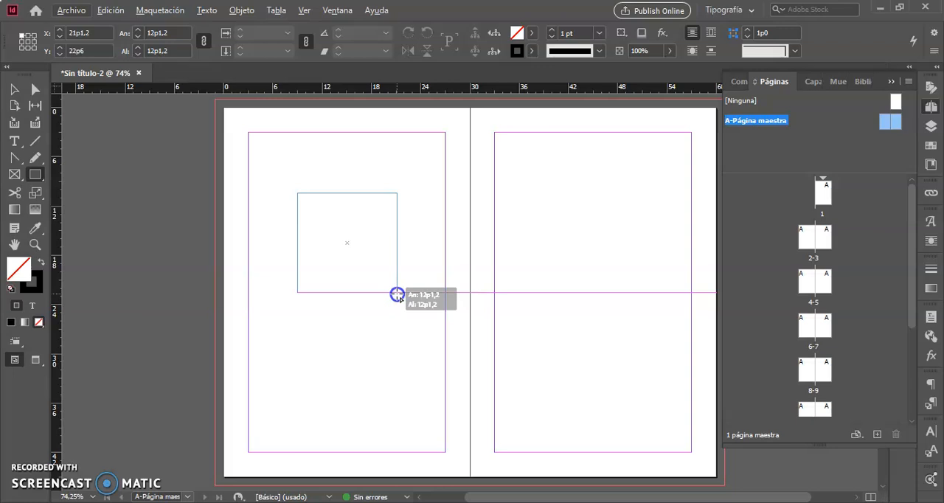
{"action": "left_click_drag", "start_coordinate": [397, 295], "coordinate": [397, 294]}
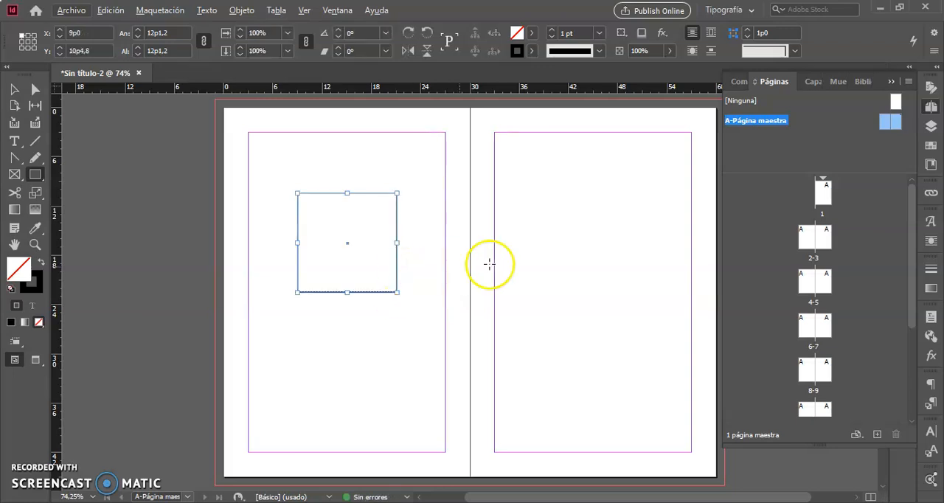
Fill the square on the master page with the magenta swatch C=0 M=100 Y=0 K=0.
{"action": "left_click", "coordinate": [13, 92]}
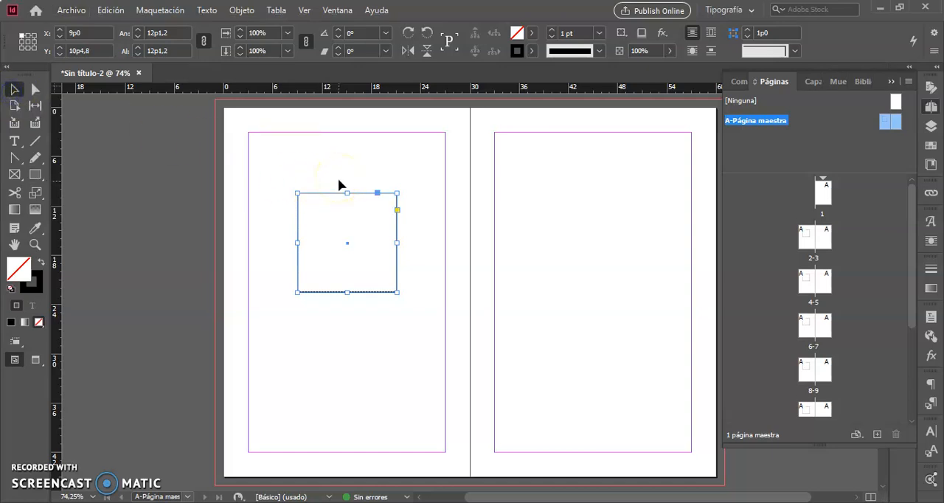
{"action": "right_click", "coordinate": [328, 194]}
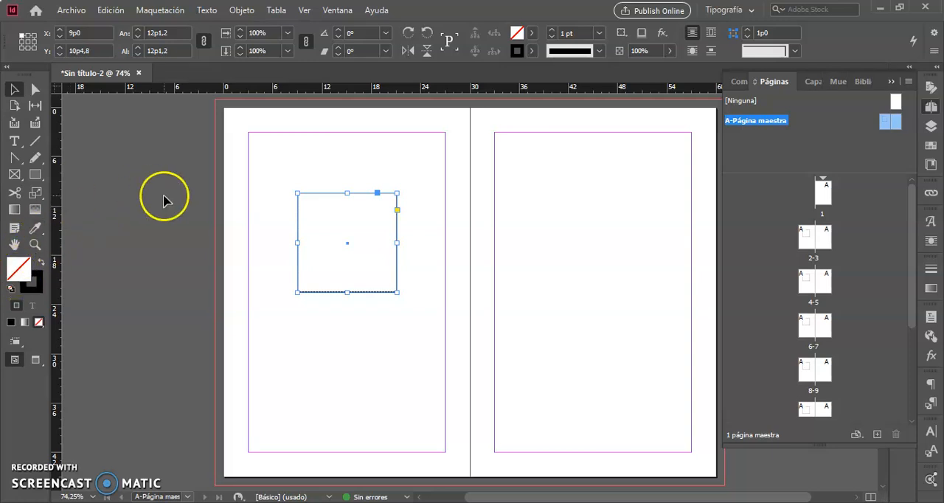
{"action": "left_click", "coordinate": [533, 37]}
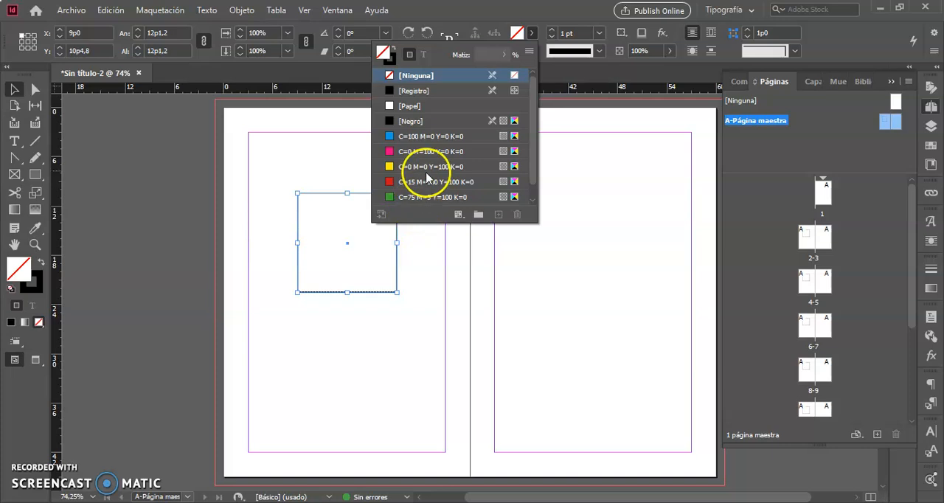
{"action": "left_click", "coordinate": [434, 152]}
{"action": "double_click", "coordinate": [434, 152]}
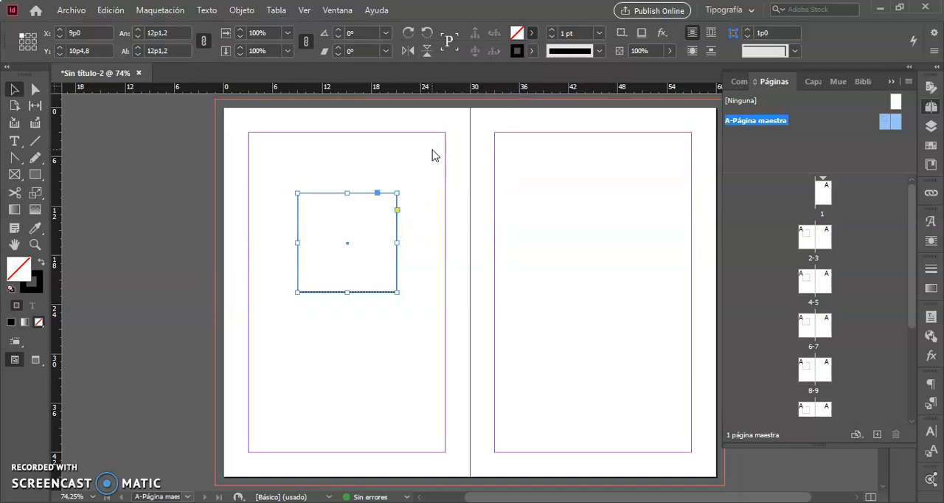
{"action": "left_click", "coordinate": [595, 177]}
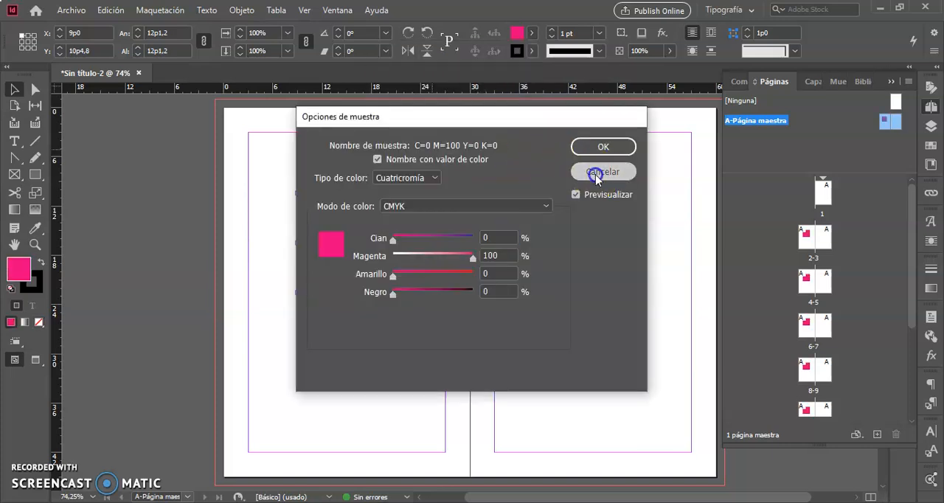
Set the magenta square's stroke weight to 10 pt and nudge the square slightly upward.
{"action": "left_click", "coordinate": [371, 240]}
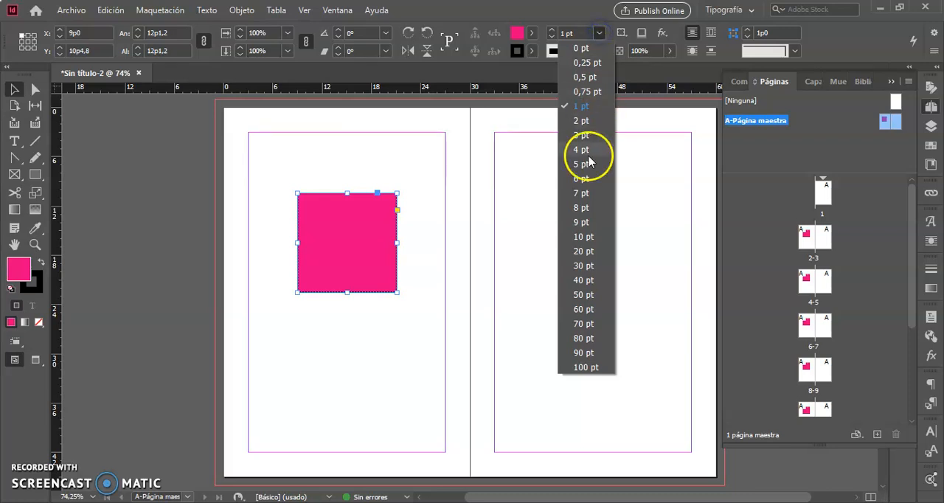
{"action": "left_click", "coordinate": [583, 236]}
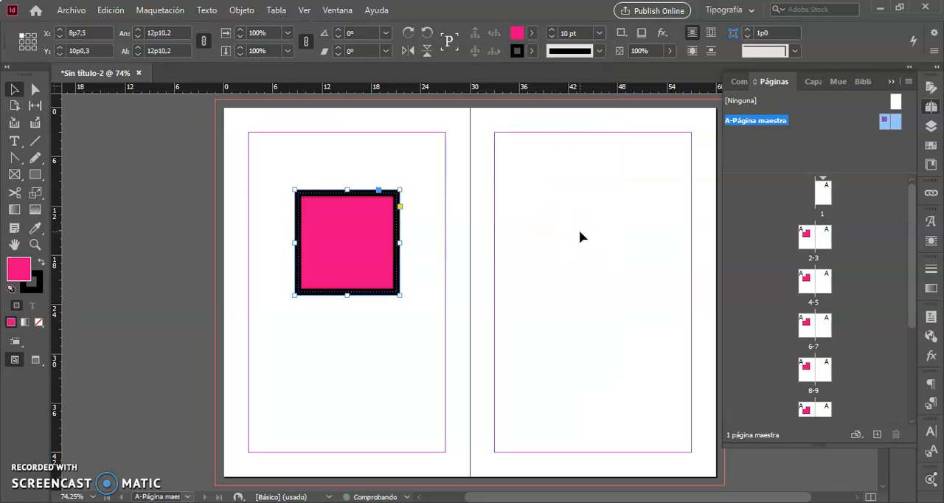
{"action": "left_click", "coordinate": [373, 149]}
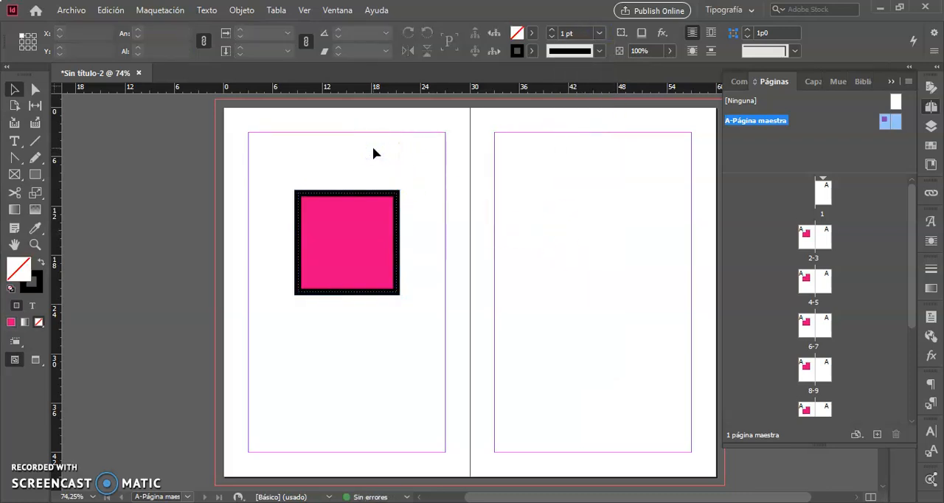
{"action": "left_click", "coordinate": [347, 242]}
{"action": "mouse_move", "coordinate": [346, 242]}
{"action": "left_mouse_down"}
{"action": "mouse_move", "coordinate": [353, 264]}
{"action": "mouse_move", "coordinate": [377, 277]}
{"action": "mouse_move", "coordinate": [347, 256]}
{"action": "mouse_move", "coordinate": [563, 288]}
{"action": "mouse_move", "coordinate": [348, 246]}
{"action": "mouse_move", "coordinate": [351, 239]}
{"action": "left_mouse_up"}
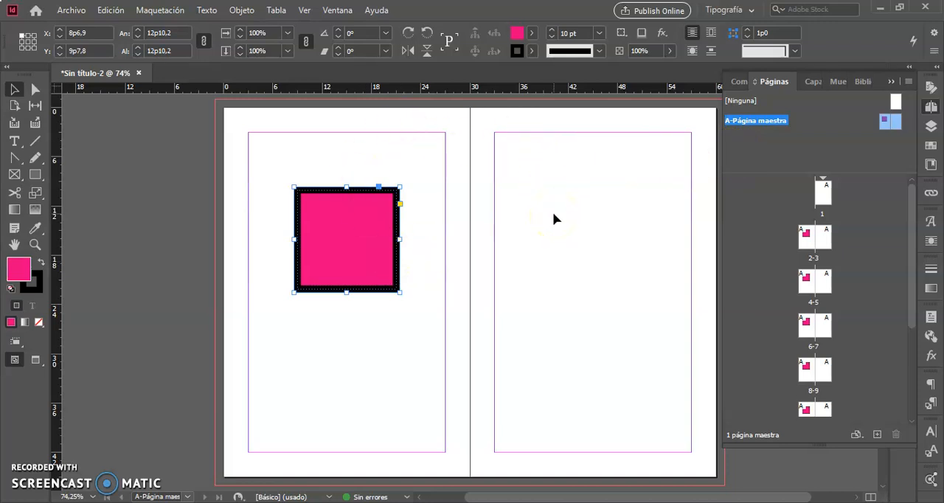
View spreads 2-3 and 4-5, and try to select the master square on page 4.
{"action": "left_click_drag", "start_coordinate": [823, 193], "coordinate": [832, 340]}
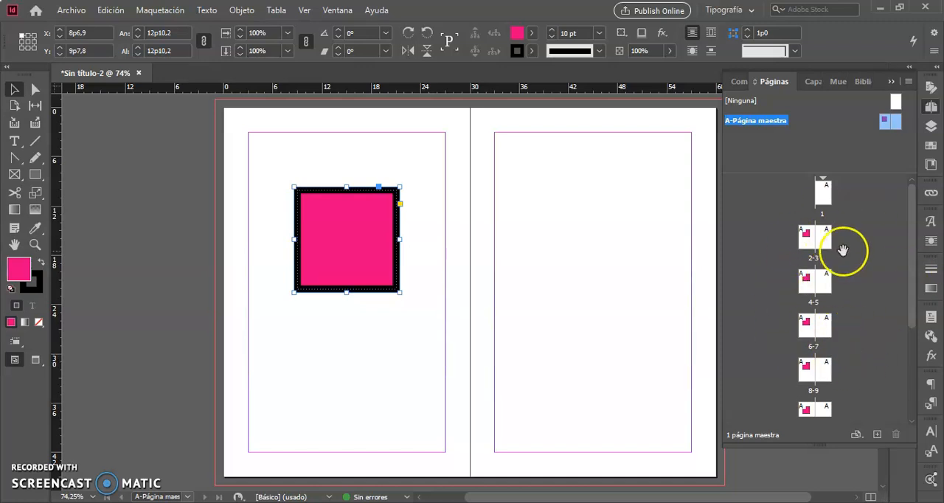
{"action": "double_click", "coordinate": [820, 242]}
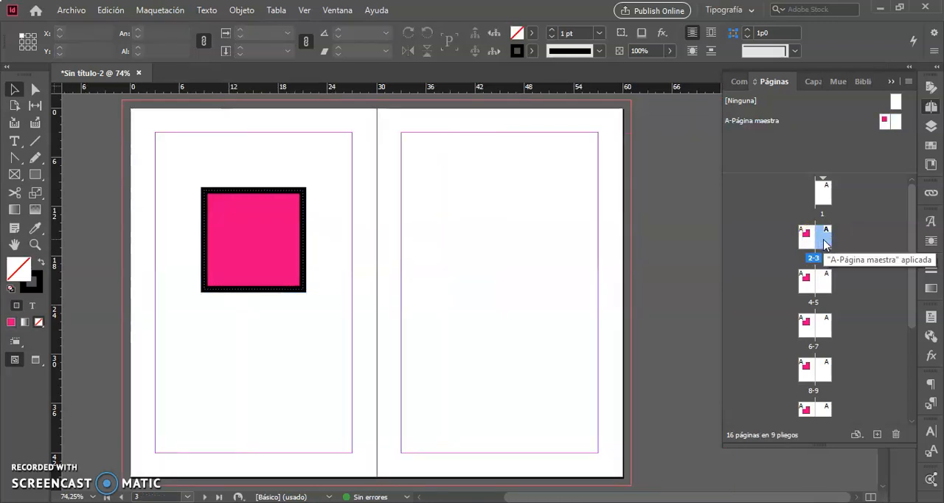
{"action": "double_click", "coordinate": [814, 302]}
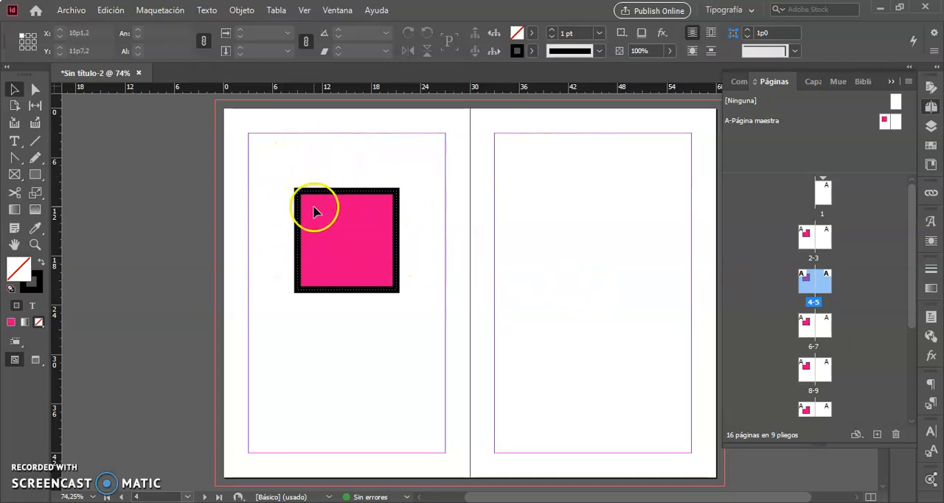
{"action": "left_click_drag", "start_coordinate": [318, 216], "coordinate": [413, 320]}
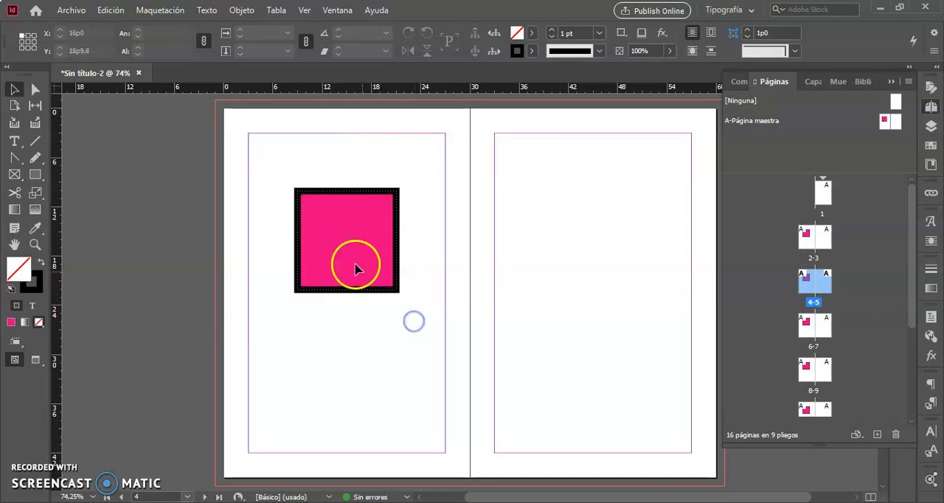
{"action": "left_click_drag", "start_coordinate": [346, 253], "coordinate": [471, 389]}
{"action": "mouse_move", "coordinate": [416, 320]}
{"action": "left_mouse_down"}
{"action": "mouse_move", "coordinate": [261, 154]}
{"action": "mouse_move", "coordinate": [406, 309]}
{"action": "left_mouse_up"}
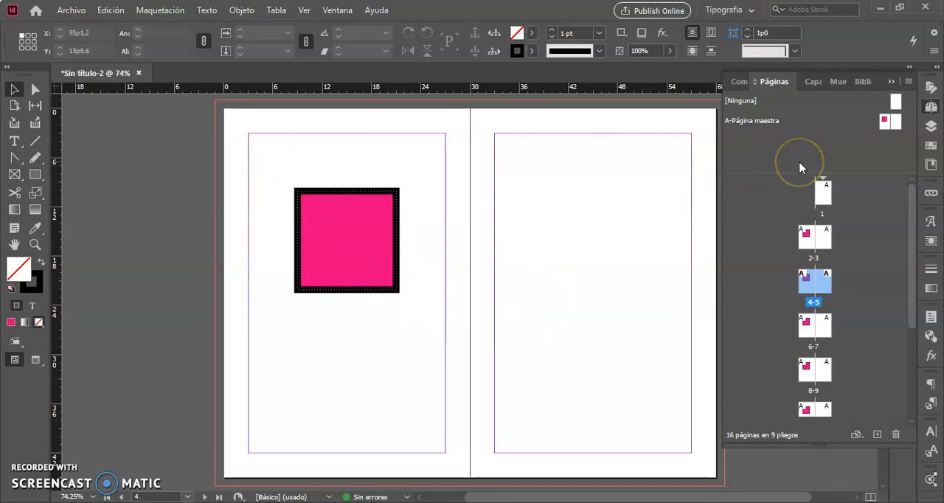
Move the square to the right-hand page of A-Página maestra and try to select it on spread 2-3.
{"action": "left_click", "coordinate": [777, 126]}
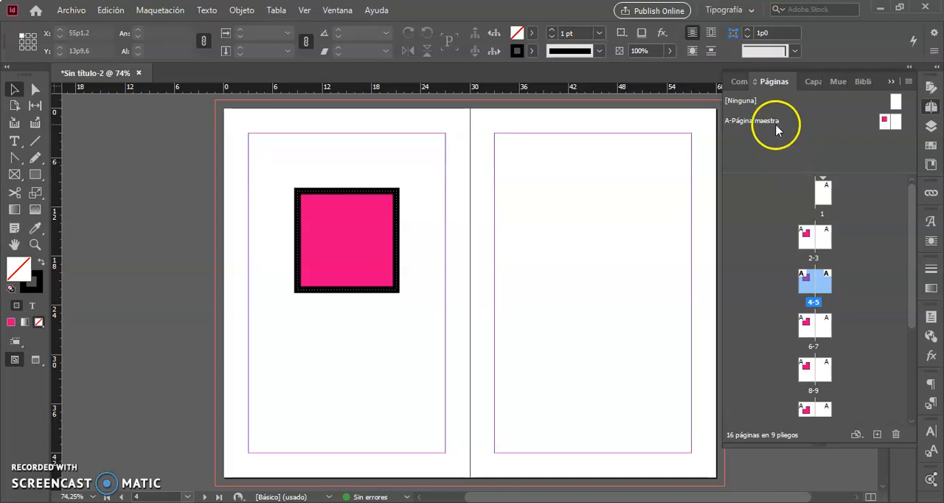
{"action": "left_click", "coordinate": [778, 126]}
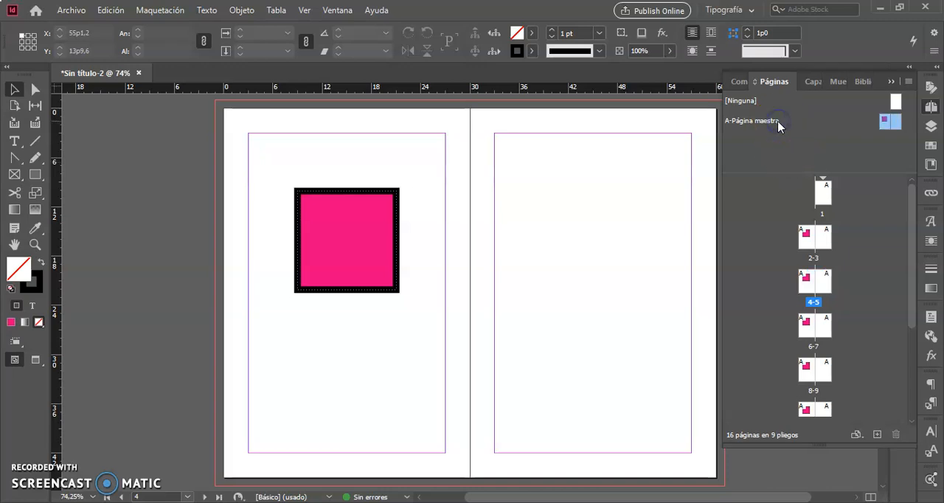
{"action": "double_click", "coordinate": [778, 126]}
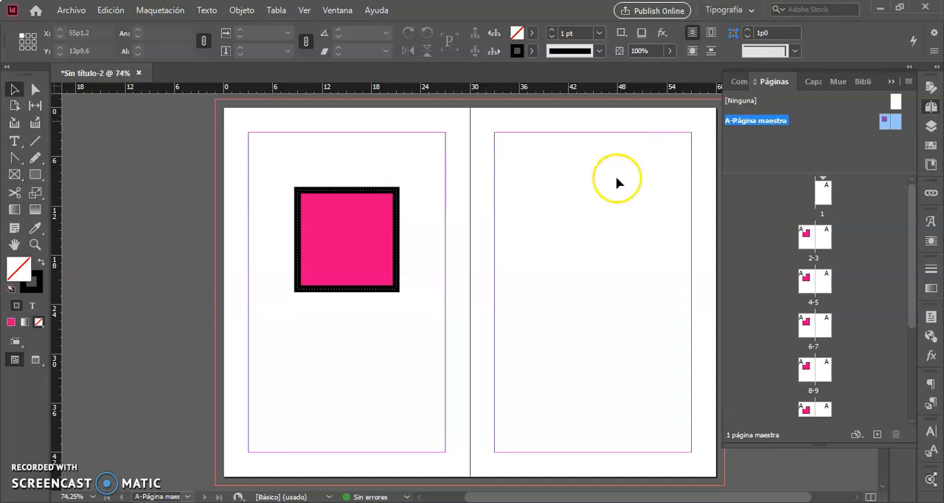
{"action": "left_click_drag", "start_coordinate": [358, 225], "coordinate": [610, 225]}
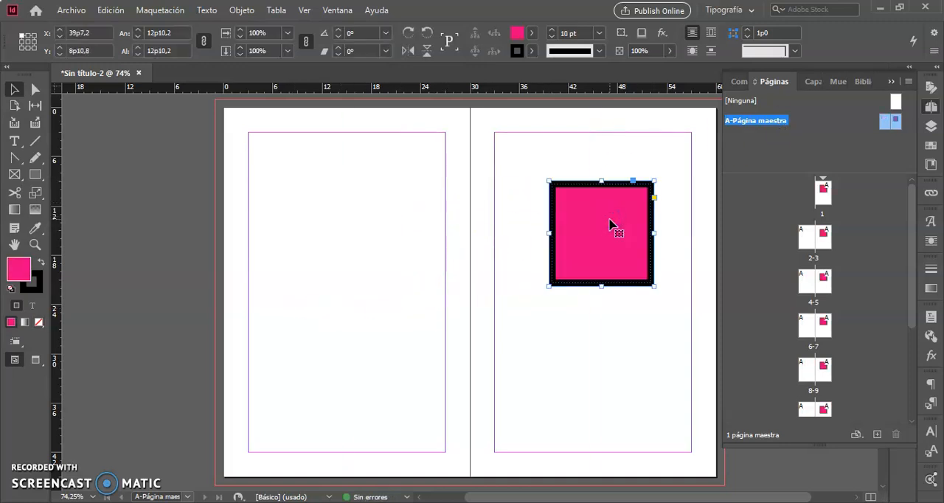
{"action": "double_click", "coordinate": [816, 259]}
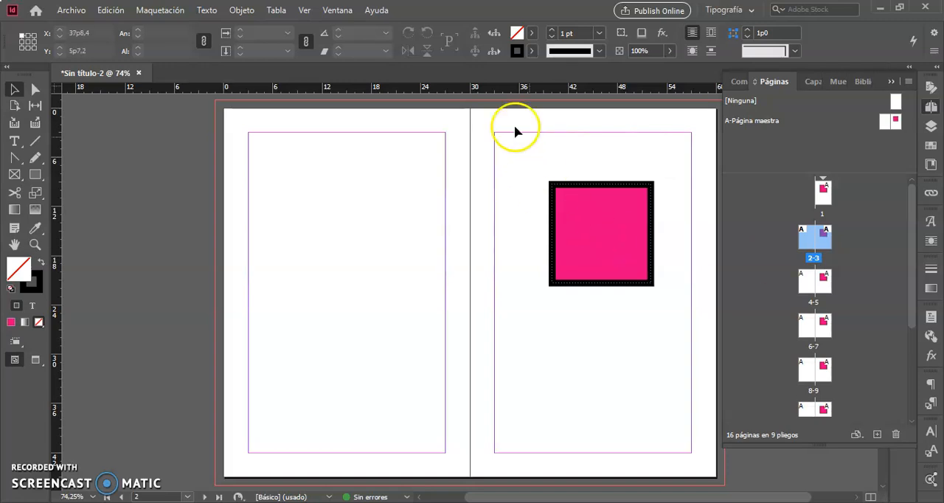
{"action": "left_click_drag", "start_coordinate": [521, 160], "coordinate": [665, 303]}
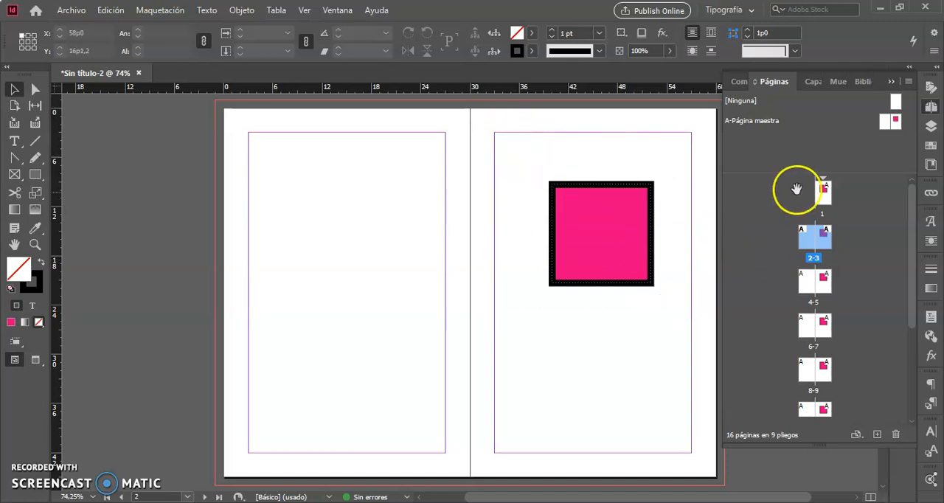
Move the square on A-Página maestra back to the left-hand page, at about X 9p0, Y 8p9,6.
{"action": "double_click", "coordinate": [773, 122]}
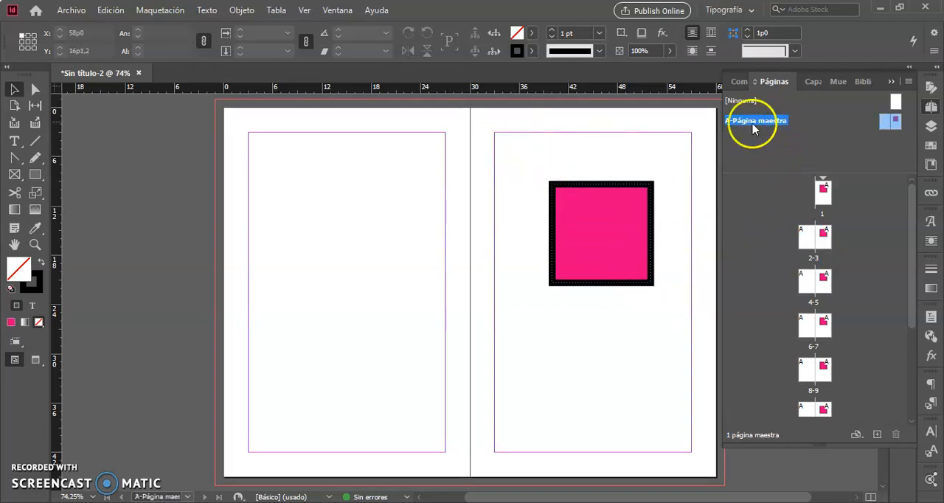
{"action": "left_click_drag", "start_coordinate": [598, 241], "coordinate": [349, 239]}
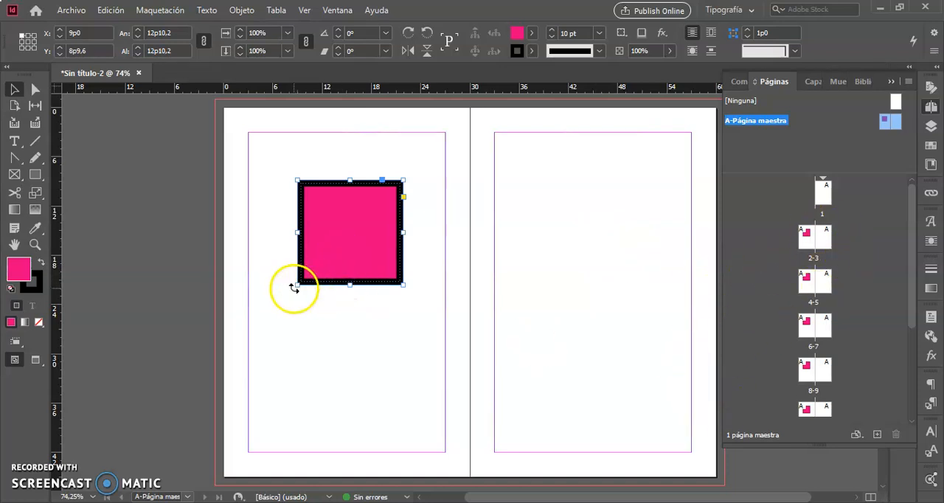
Fill the square on A-Página maestra with yellow C=0 M=0 Y=100 K=0 and move it down to about X 8p6,9, Y 11p7,2.
{"action": "right_click", "coordinate": [330, 262]}
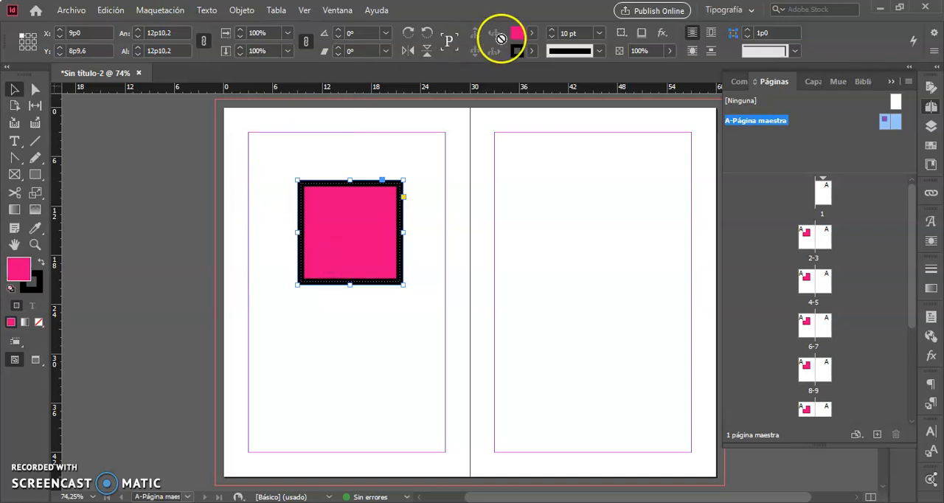
{"action": "left_click", "coordinate": [532, 33]}
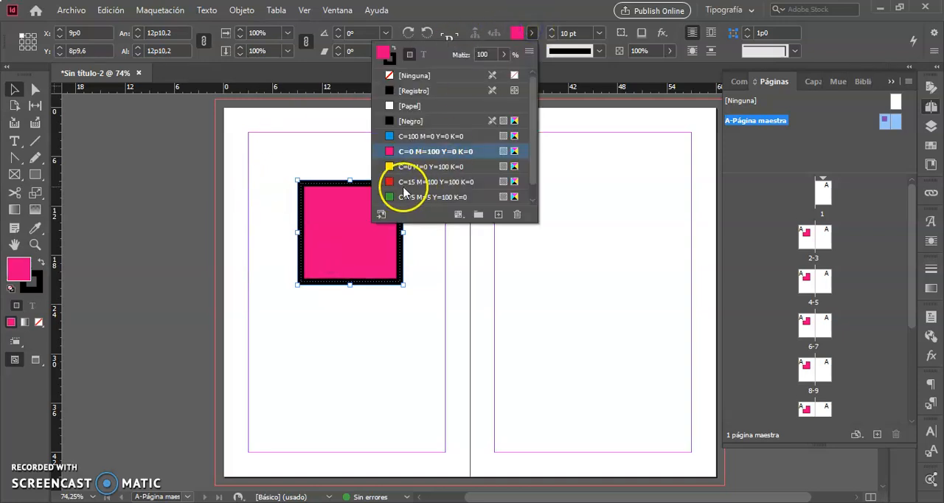
{"action": "left_click", "coordinate": [401, 168]}
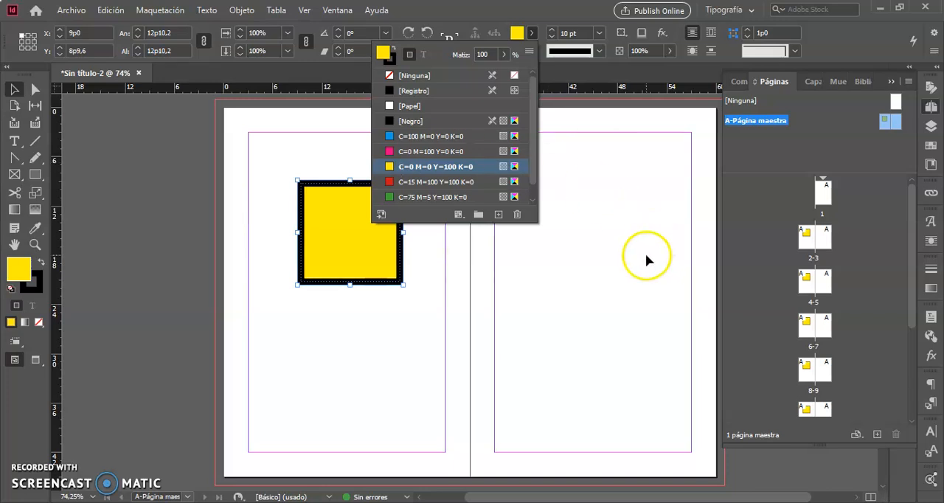
{"action": "key", "text": "Escape"}
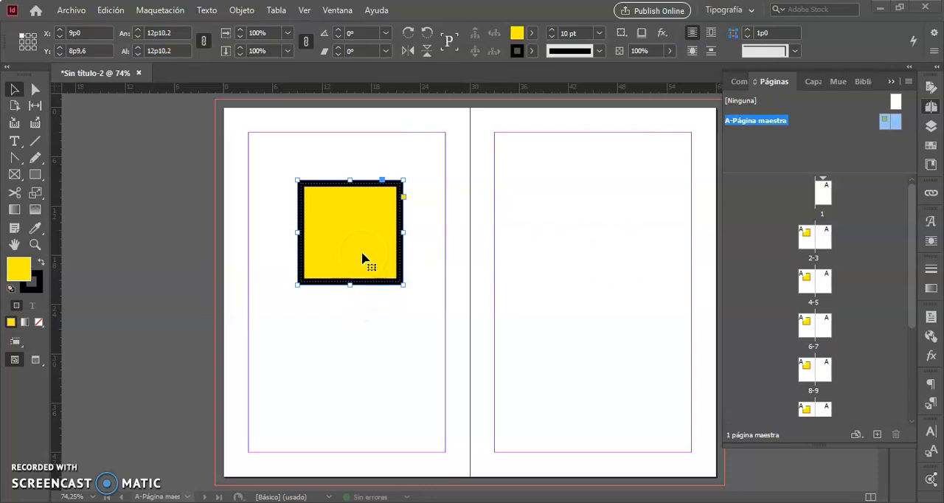
{"action": "left_click_drag", "start_coordinate": [362, 255], "coordinate": [362, 279]}
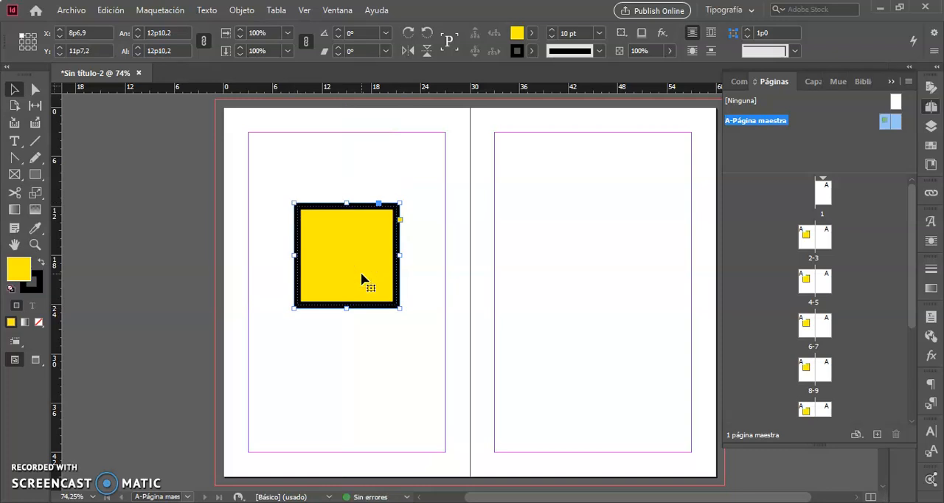
Draw a circle about 12p10,2 in diameter with the Ellipse tool on the right-hand page of A-Página maestra.
{"action": "left_click", "coordinate": [36, 175]}
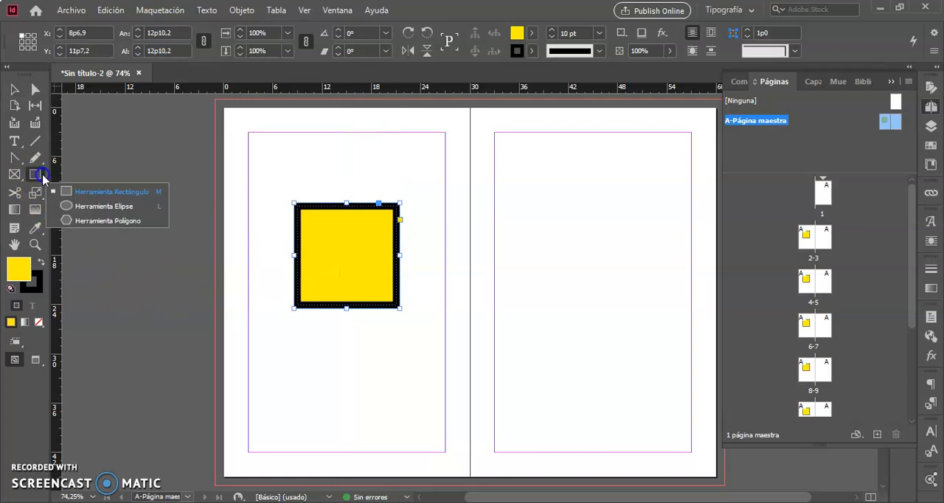
{"action": "left_click", "coordinate": [90, 207]}
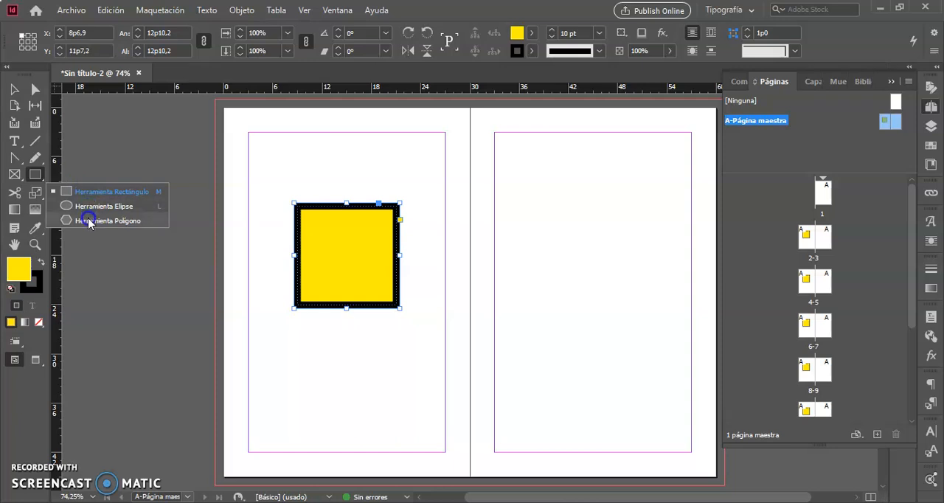
{"action": "left_click", "coordinate": [92, 206]}
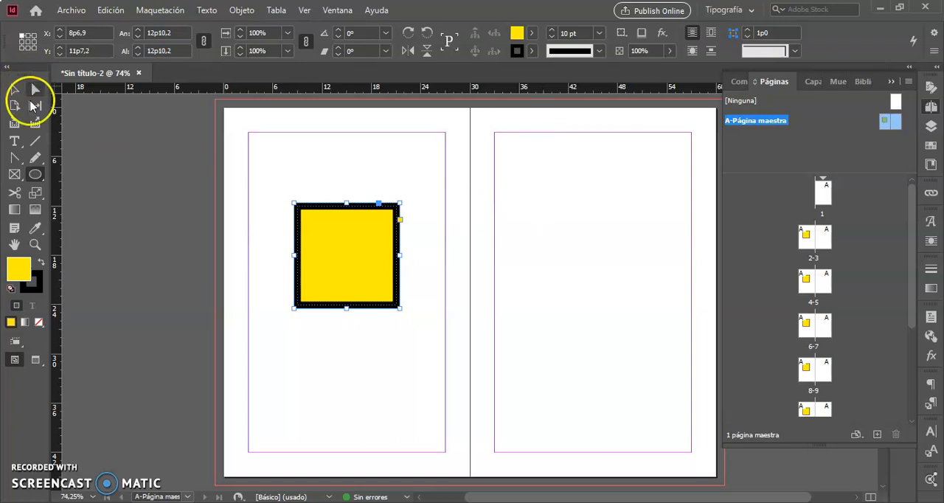
{"action": "left_click_drag", "start_coordinate": [542, 216], "coordinate": [655, 322]}
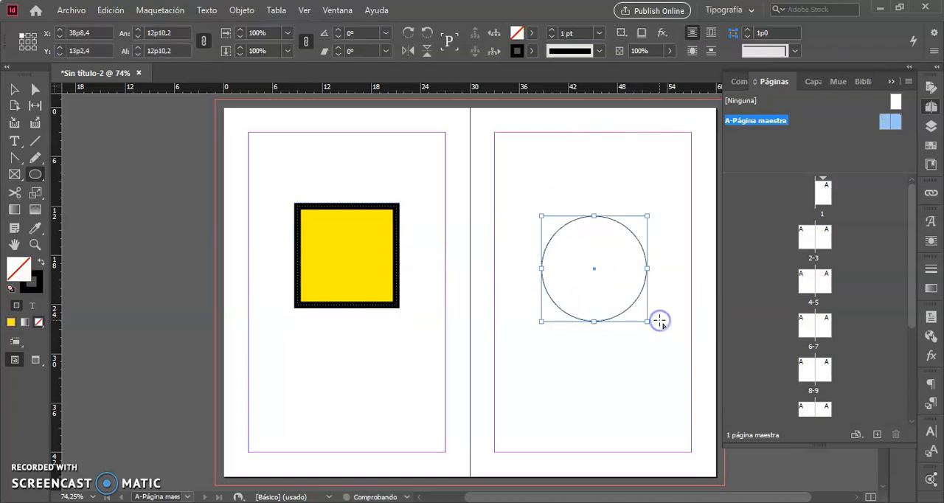
{"action": "left_click", "coordinate": [15, 92]}
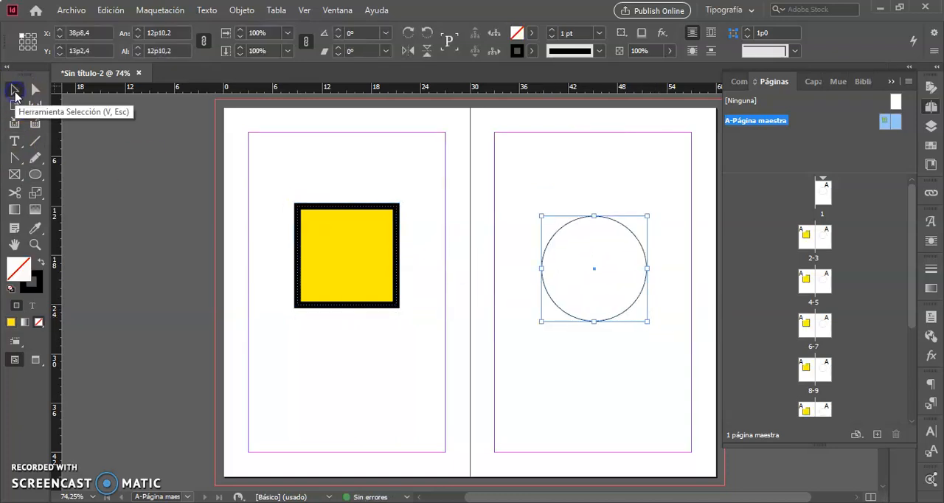
Fill the circle with red C=15 M=100 Y=100 K=0, set its stroke weight to 10 pt and deselect it.
{"action": "left_click", "coordinate": [531, 33]}
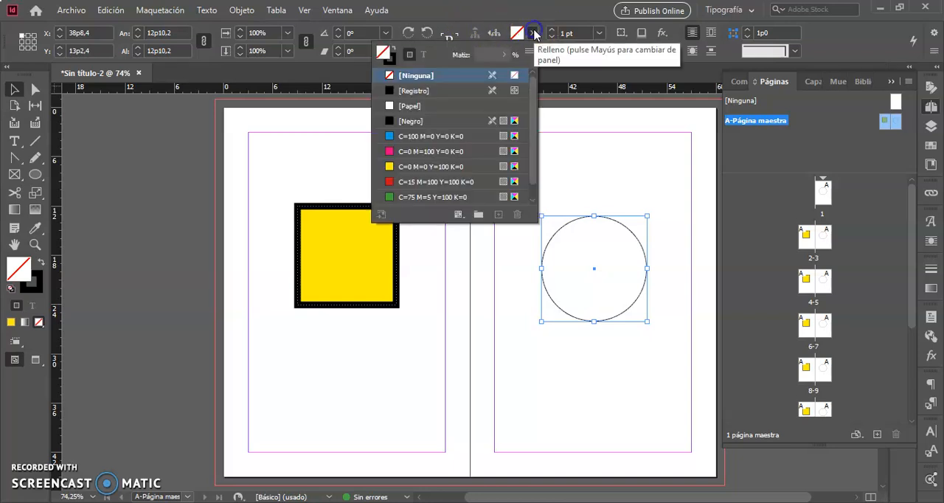
{"action": "left_click", "coordinate": [398, 183]}
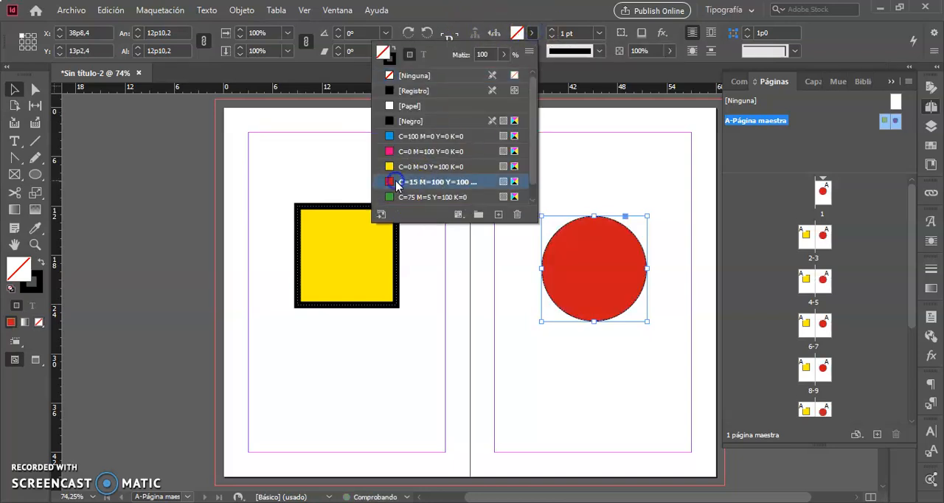
{"action": "left_click", "coordinate": [600, 34]}
{"action": "left_click", "coordinate": [601, 34]}
{"action": "left_click", "coordinate": [601, 34]}
{"action": "left_click", "coordinate": [600, 34]}
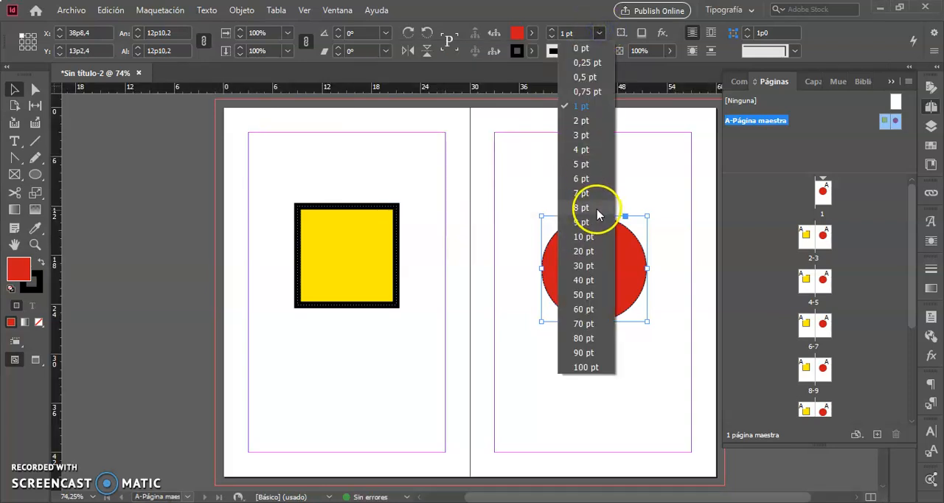
{"action": "left_click", "coordinate": [587, 238]}
{"action": "left_click", "coordinate": [596, 174]}
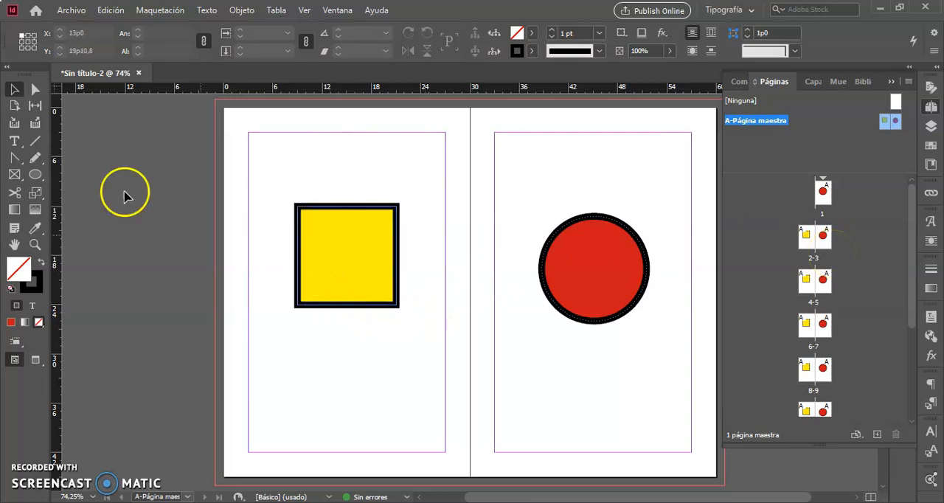
Try stretching the yellow square downward to about 25p4,8 high and by its lower-right corner, undoing each resize.
{"action": "left_click", "coordinate": [351, 255]}
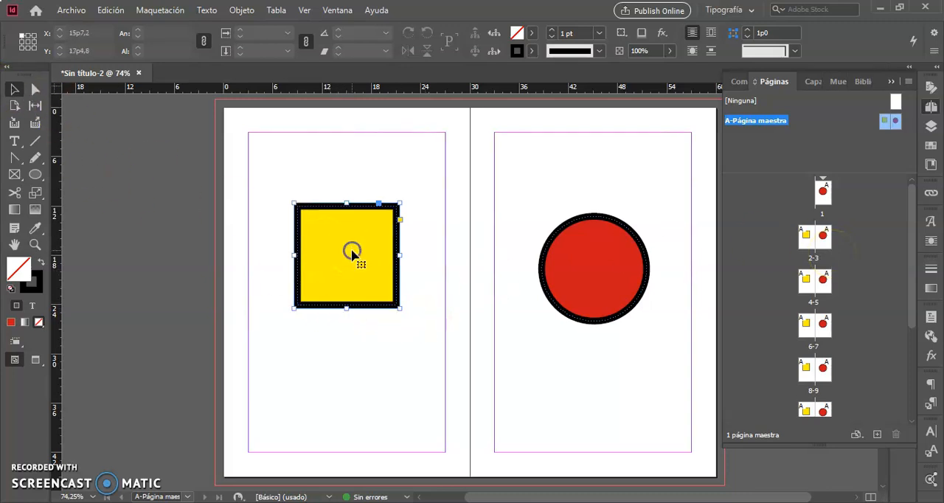
{"action": "left_click_drag", "start_coordinate": [346, 309], "coordinate": [346, 411]}
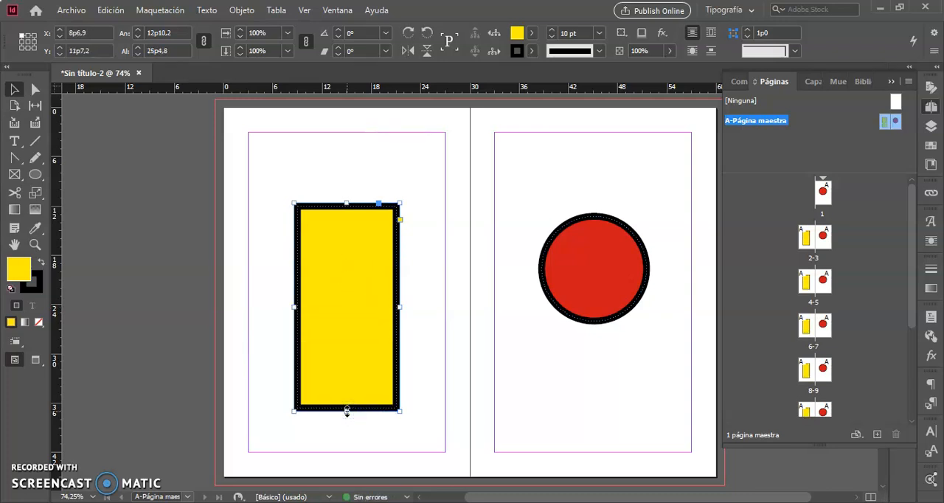
{"action": "key", "text": "ctrl+z"}
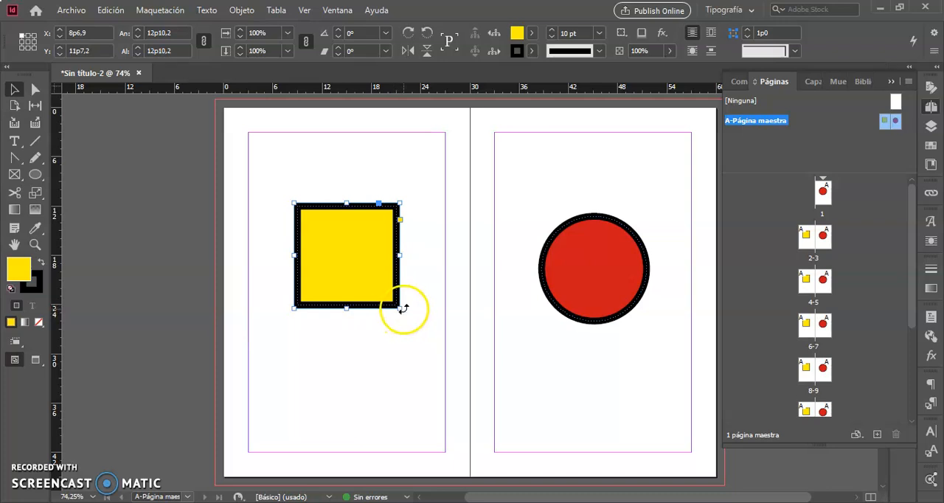
{"action": "left_click_drag", "start_coordinate": [399, 307], "coordinate": [451, 297]}
{"action": "key", "text": "ctrl+z"}
Enlarge the yellow square proportionally to about 17p2,7 per side and move it to about X 5p7,2, Y 10p4,8.
{"action": "left_click", "coordinate": [399, 309]}
{"action": "left_click_drag", "start_coordinate": [397, 307], "coordinate": [435, 342]}
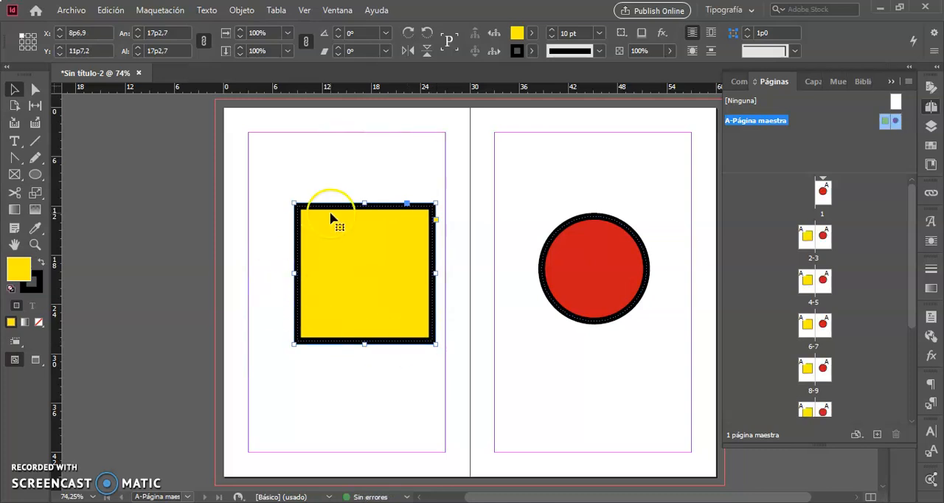
{"action": "left_click_drag", "start_coordinate": [342, 247], "coordinate": [316, 233]}
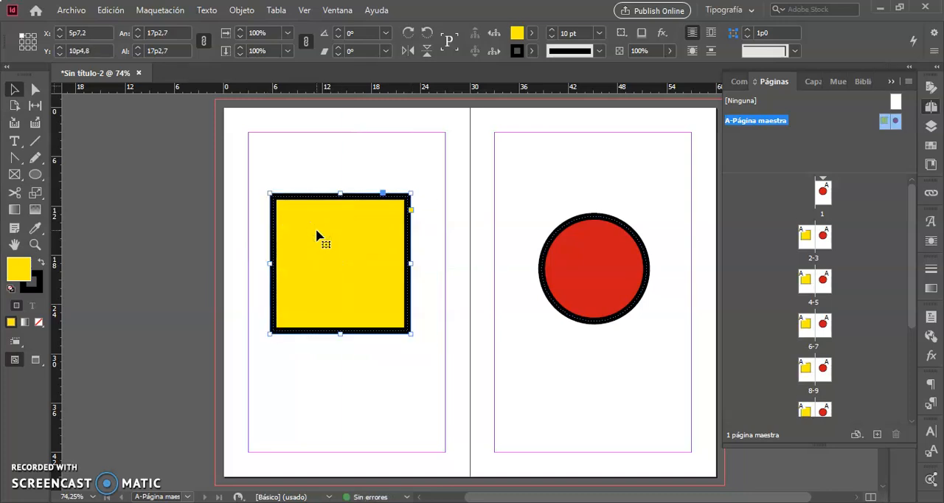
Rotate the yellow square 45° into a diamond.
{"action": "left_click", "coordinate": [267, 185]}
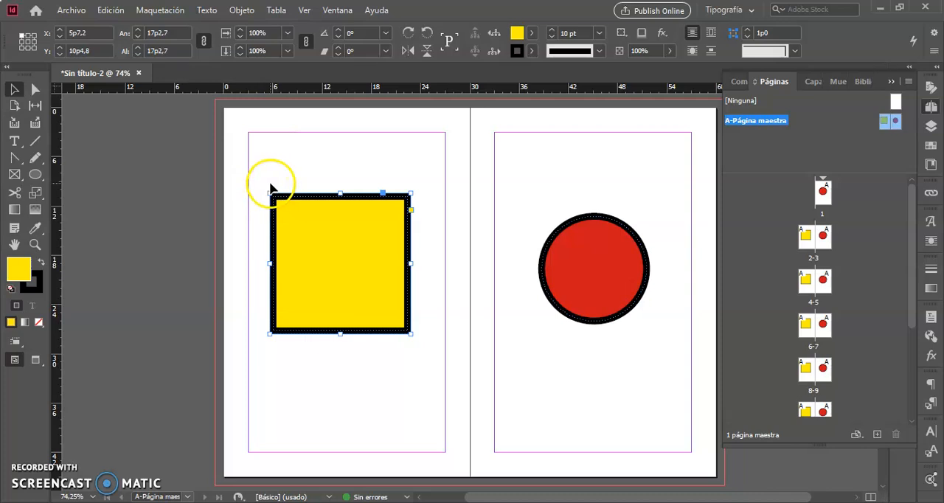
{"action": "left_click_drag", "start_coordinate": [265, 186], "coordinate": [249, 259]}
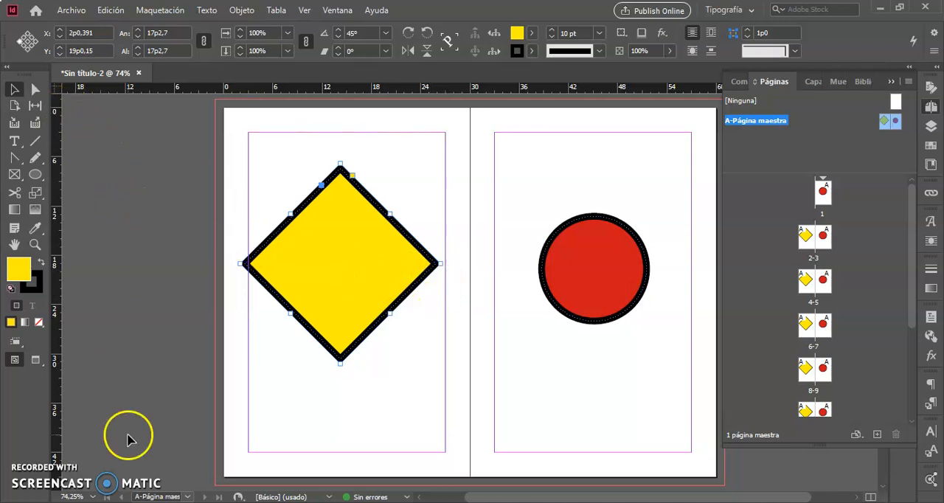
Reshape the diamond with Direct Selection, moving its right corner to about X 25p0, Y 10p1,2 and its bottom corner to about X 22p4,8, Y 31p3,6.
{"action": "left_click", "coordinate": [38, 91]}
{"action": "left_click", "coordinate": [39, 90]}
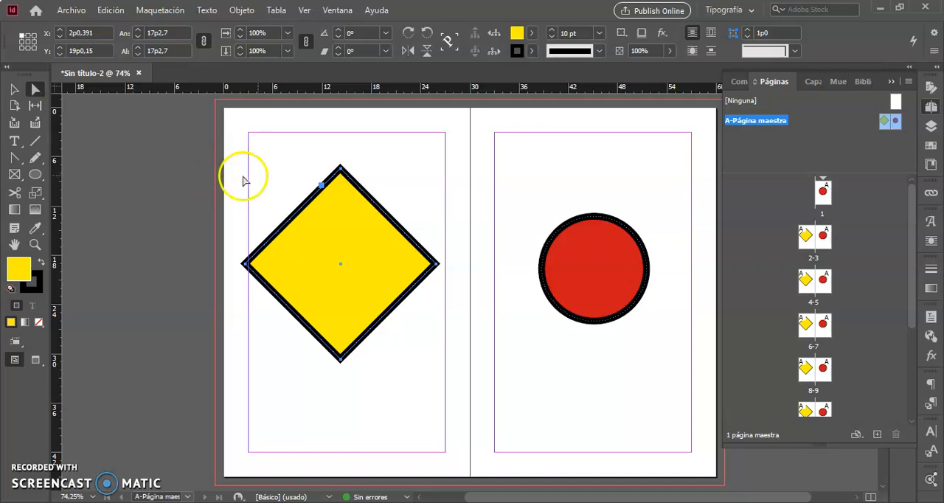
{"action": "left_click", "coordinate": [529, 191]}
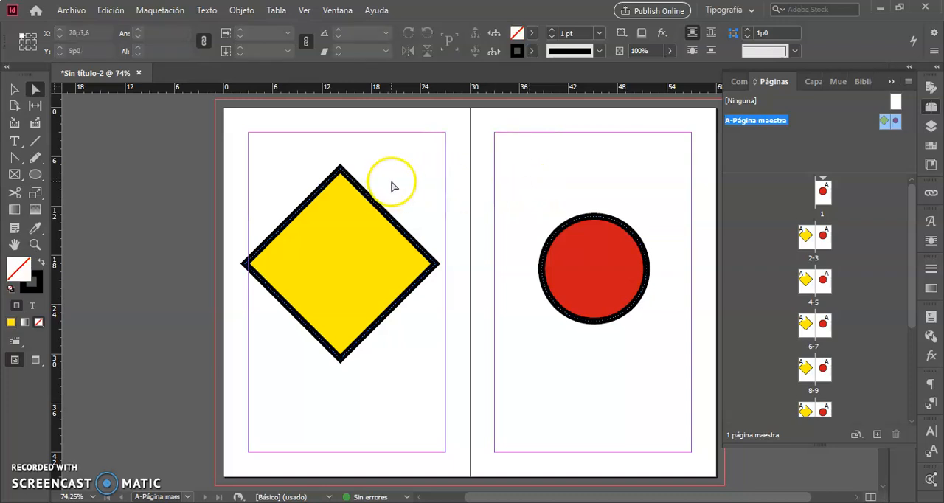
{"action": "left_click", "coordinate": [337, 234]}
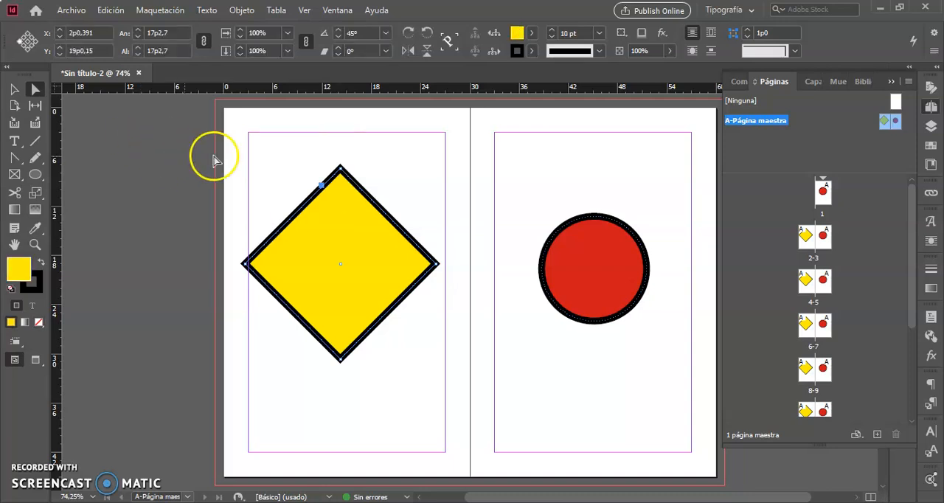
{"action": "left_click", "coordinate": [415, 171]}
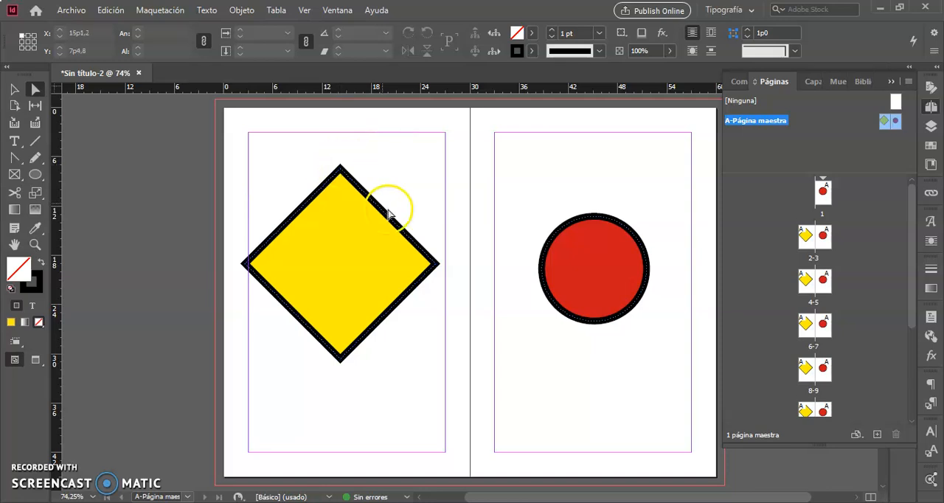
{"action": "left_click", "coordinate": [405, 295]}
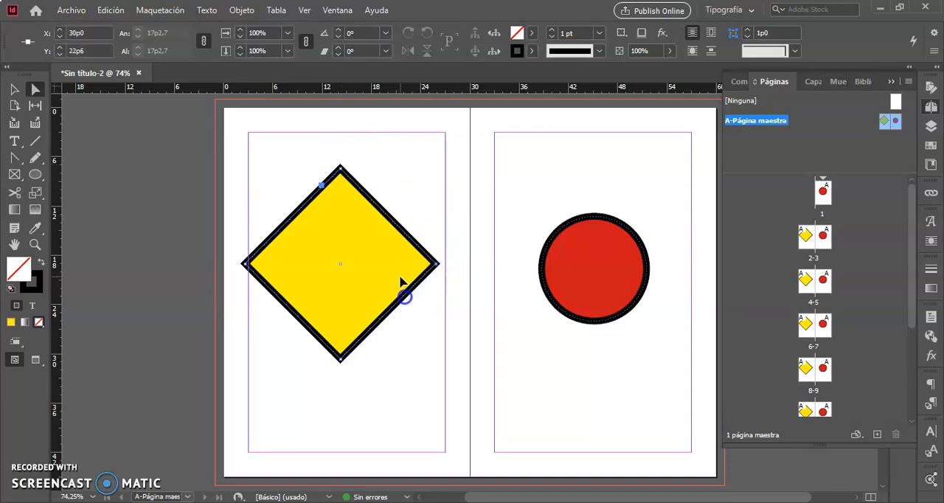
{"action": "left_click_drag", "start_coordinate": [436, 267], "coordinate": [431, 190]}
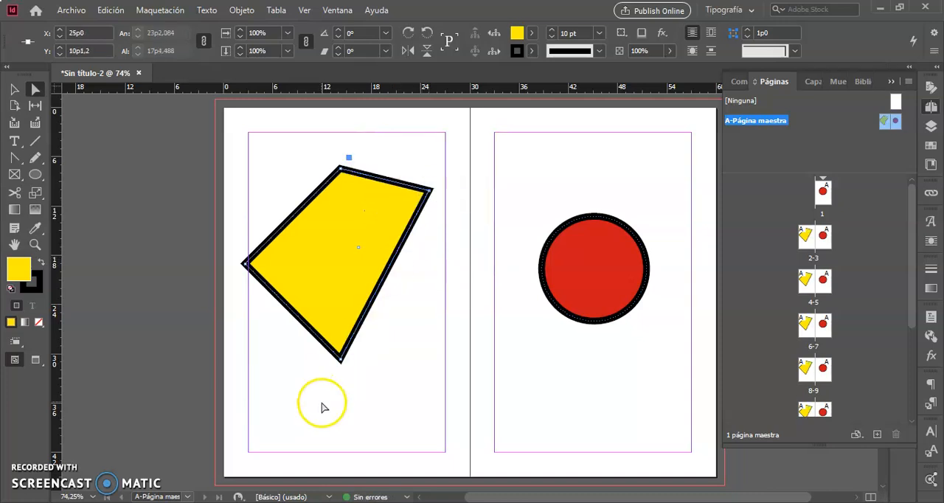
{"action": "left_click_drag", "start_coordinate": [315, 389], "coordinate": [409, 367]}
{"action": "left_click", "coordinate": [341, 362]}
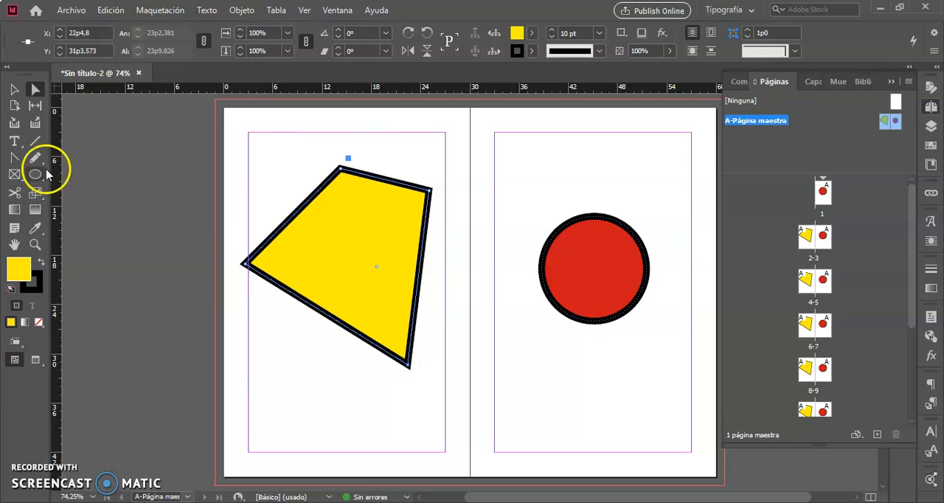
Add an anchor point on the yellow shape's upper-left edge and move it inward to about X 14p7,2, Y 15p3,6.
{"action": "left_click_drag", "start_coordinate": [15, 159], "coordinate": [76, 177]}
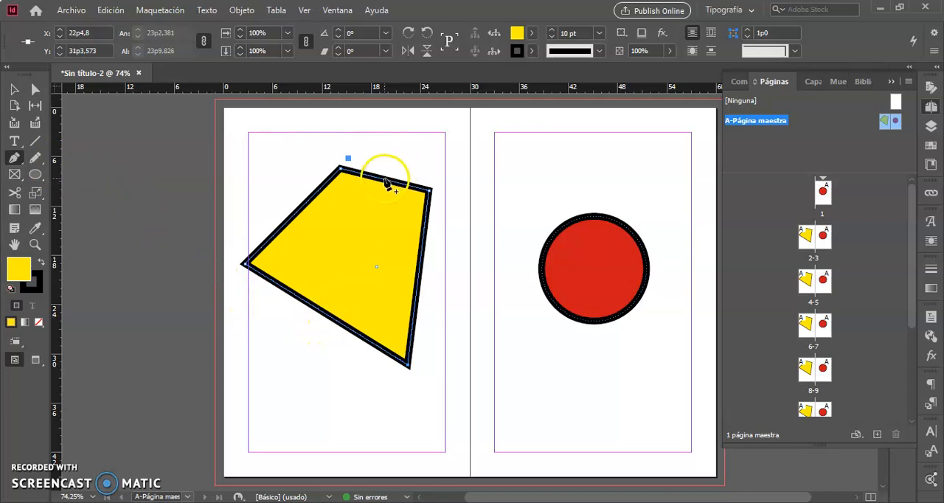
{"action": "left_click", "coordinate": [295, 215]}
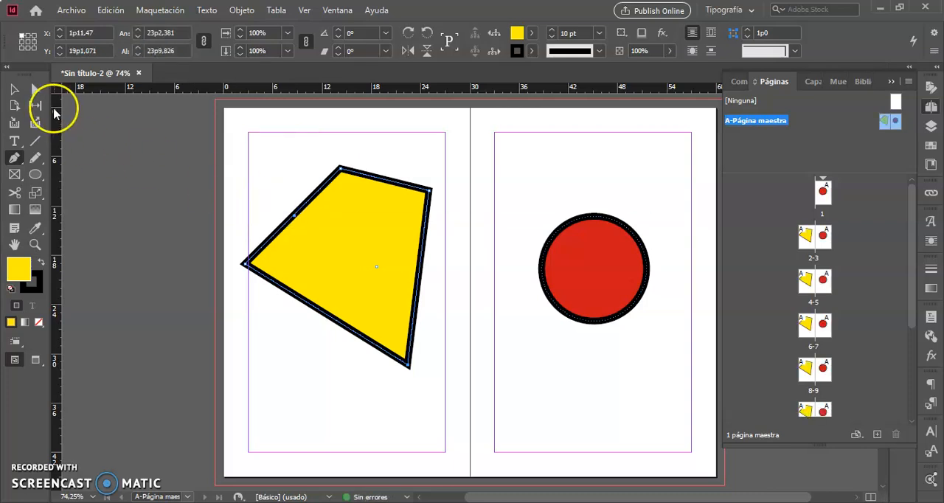
{"action": "left_click", "coordinate": [34, 88]}
{"action": "left_click_drag", "start_coordinate": [275, 205], "coordinate": [344, 237]}
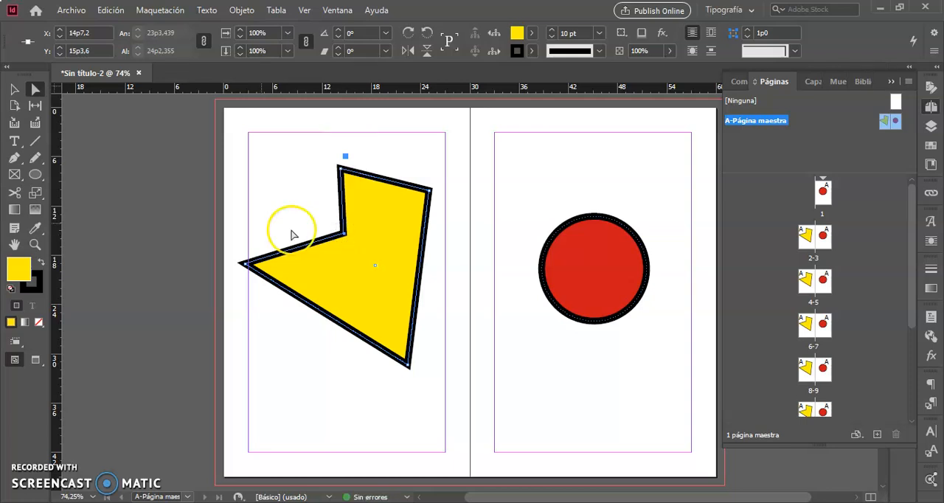
Draw a closed four-sided path with the Pen tool above the red circle, about 9p4,9 wide and 8p4 high.
{"action": "left_click", "coordinate": [16, 158]}
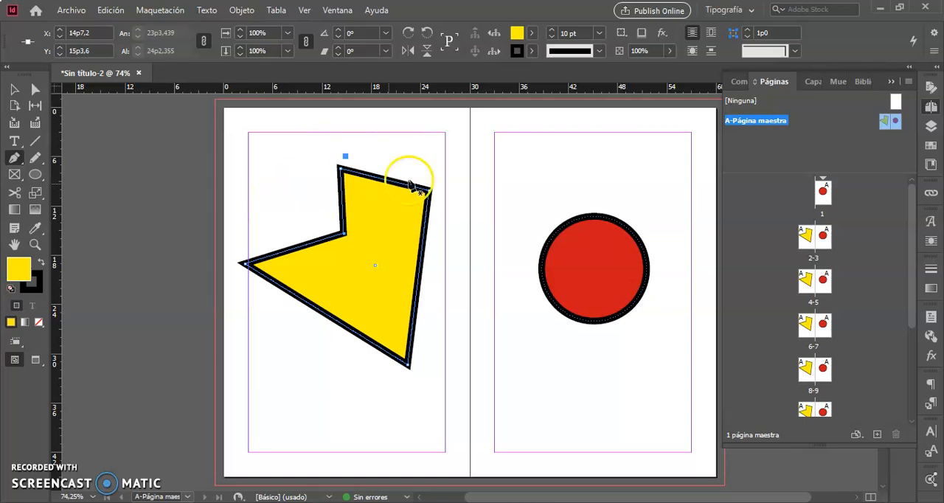
{"action": "left_click", "coordinate": [538, 156]}
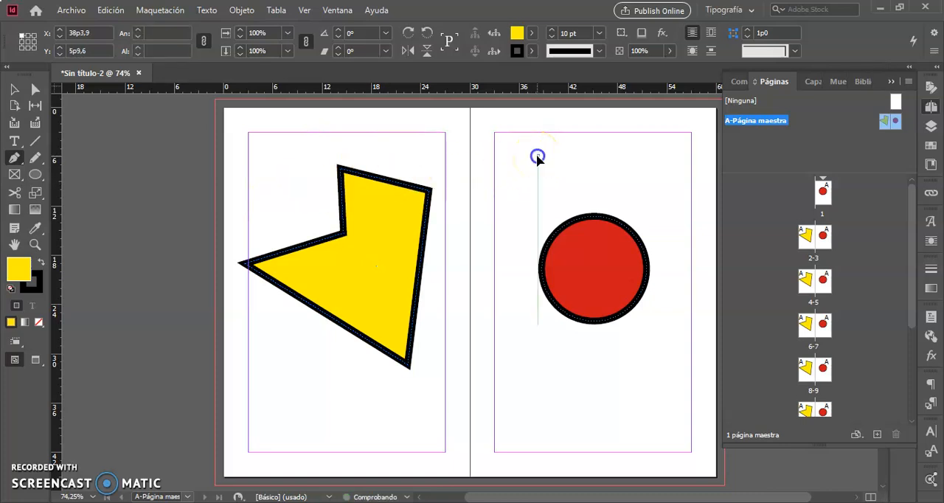
{"action": "left_click", "coordinate": [608, 146]}
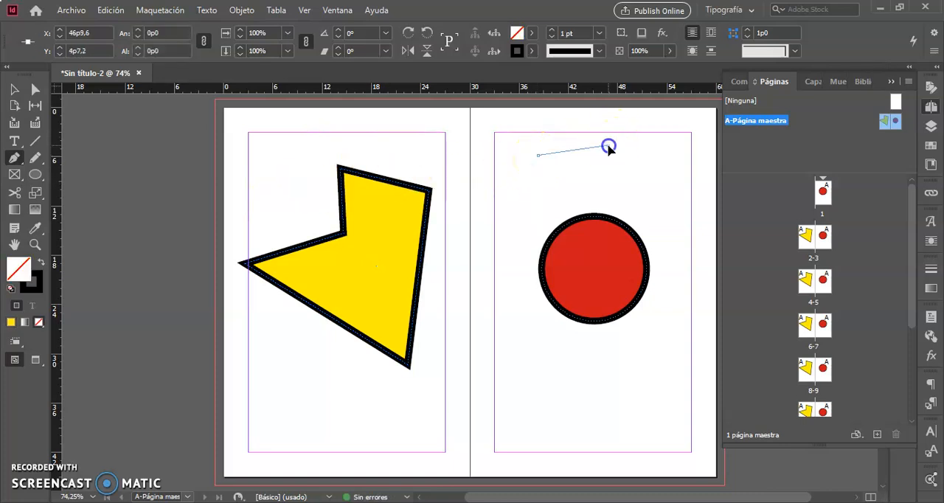
{"action": "left_click", "coordinate": [594, 197]}
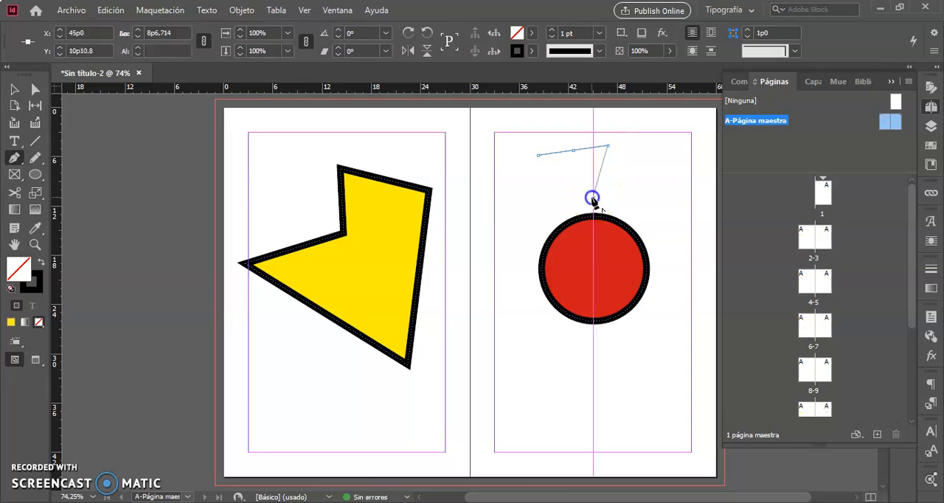
{"action": "left_click", "coordinate": [540, 212]}
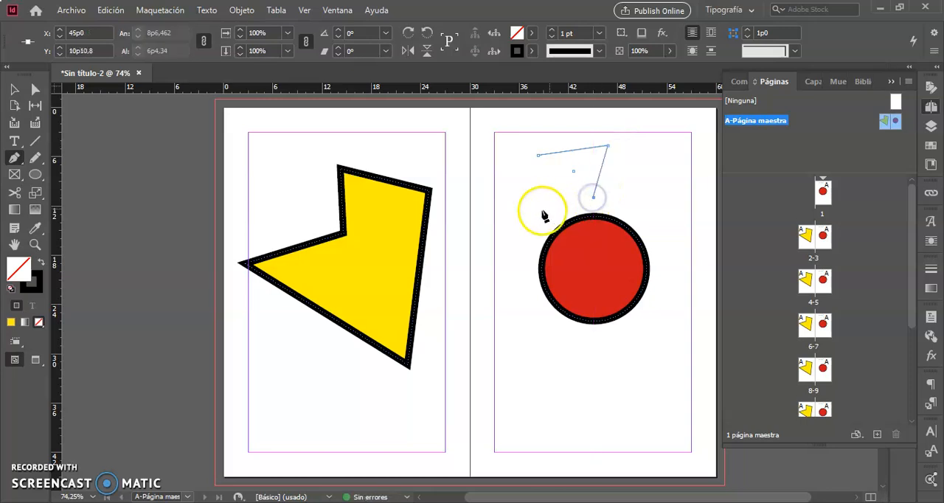
{"action": "left_click", "coordinate": [539, 157]}
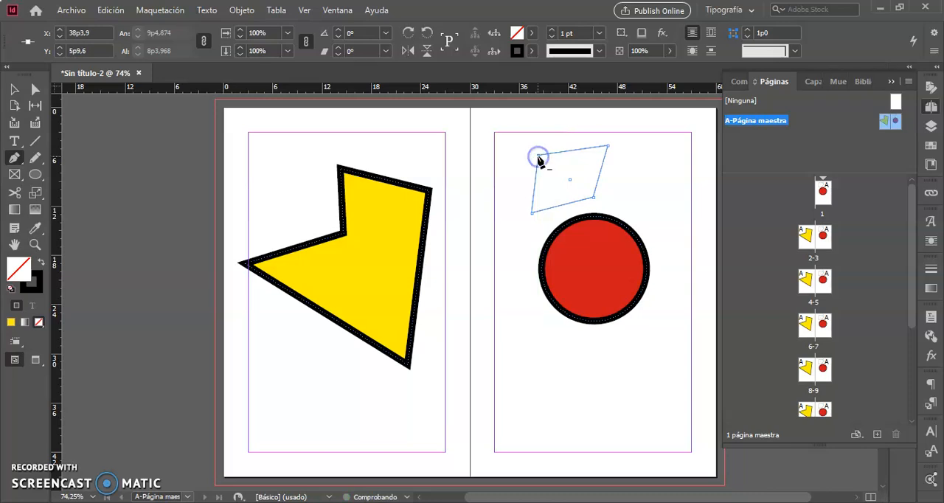
Delete the four-sided path above the red circle.
{"action": "left_click", "coordinate": [13, 90]}
{"action": "left_click", "coordinate": [589, 189]}
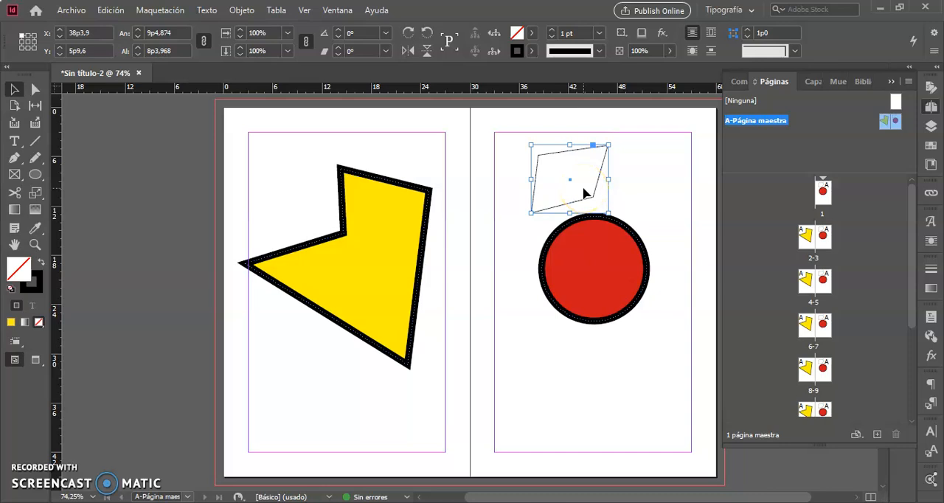
{"action": "key", "text": "Delete"}
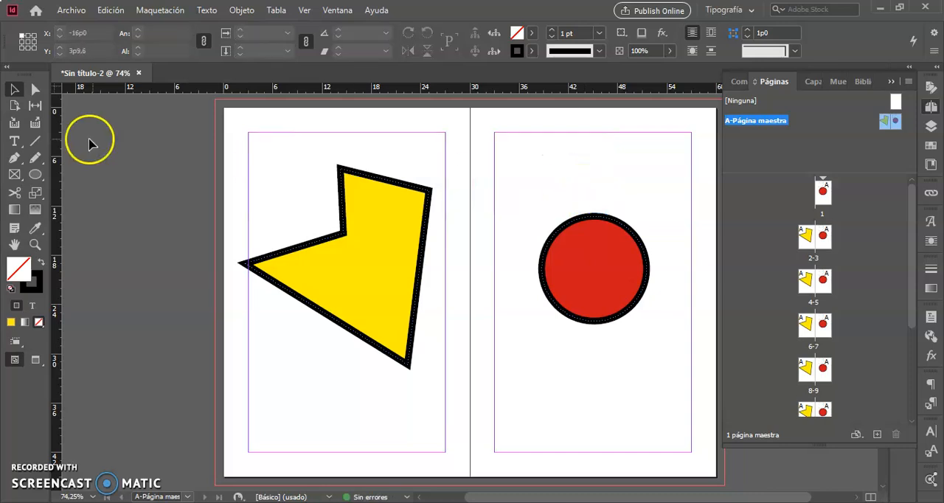
Draw a closed curved shape with three smooth Pen points above the red circle, about 13p0,9 wide and 6p11,8 high.
{"action": "left_click", "coordinate": [19, 160]}
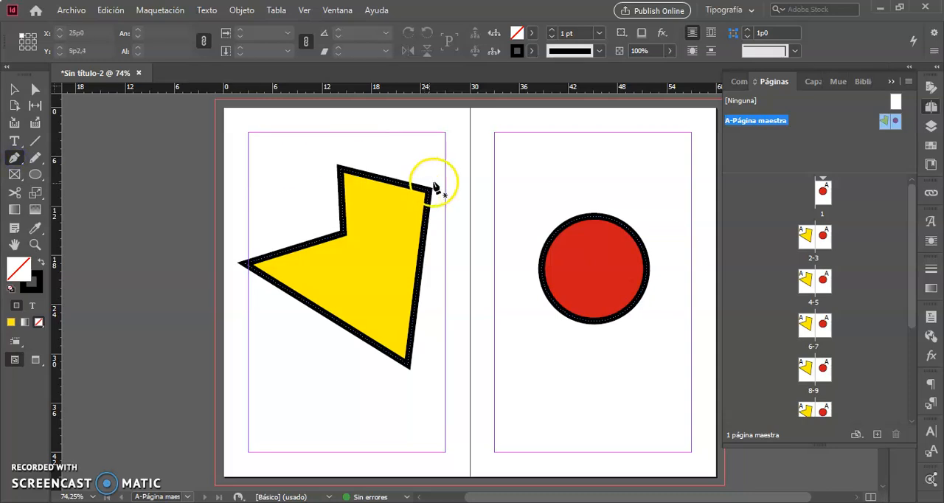
{"action": "left_click", "coordinate": [549, 155]}
{"action": "left_click_drag", "start_coordinate": [549, 156], "coordinate": [585, 135]}
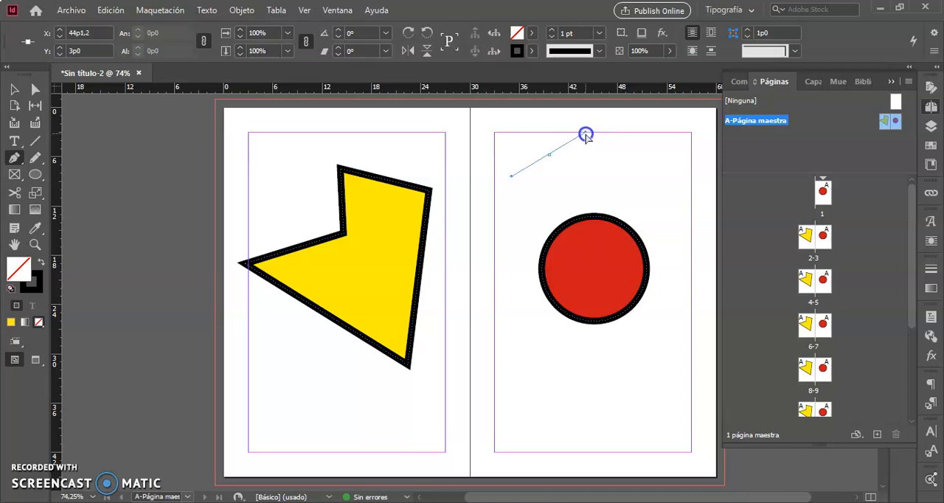
{"action": "left_click_drag", "start_coordinate": [650, 169], "coordinate": [664, 197]}
{"action": "left_click_drag", "start_coordinate": [566, 192], "coordinate": [534, 174]}
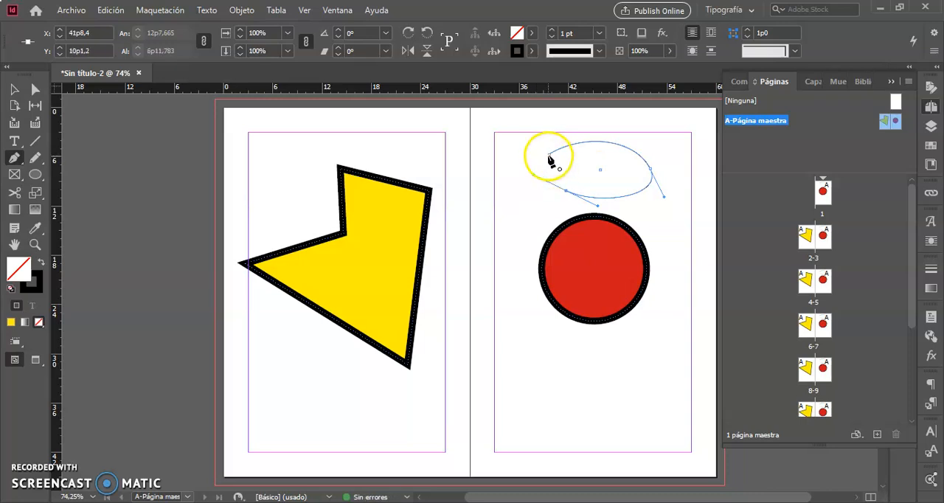
{"action": "left_click", "coordinate": [550, 156]}
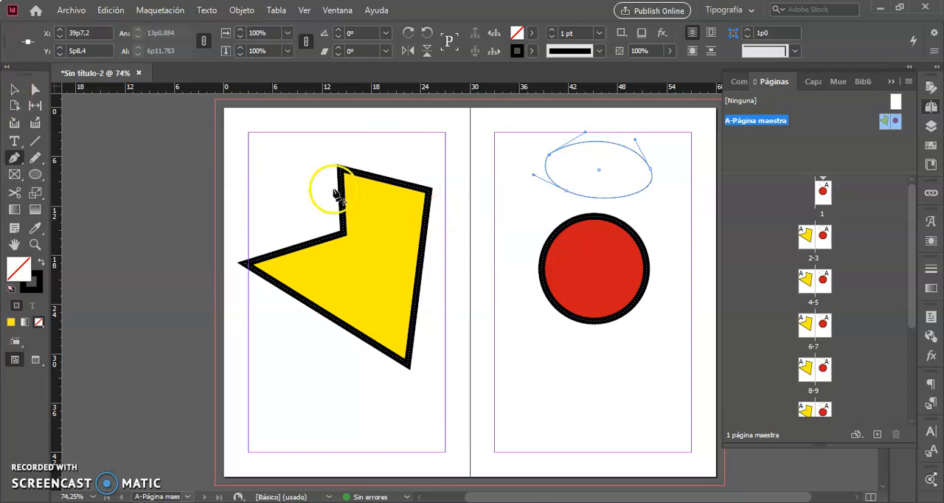
Reshape the red circle with Direct Selection, swinging the direction handle of its bottom anchor point at X 45p1,5, Y 26p0,1 almost straight down.
{"action": "left_click", "coordinate": [577, 264]}
{"action": "left_click", "coordinate": [600, 267]}
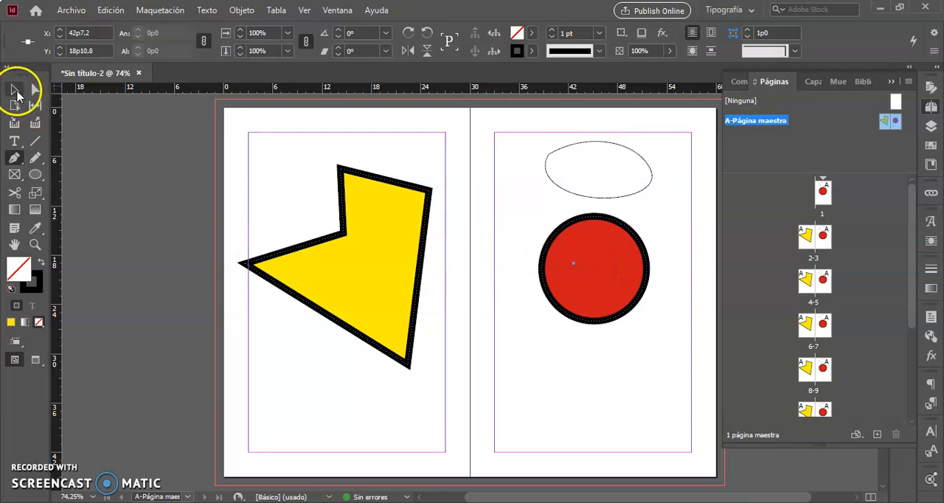
{"action": "left_click", "coordinate": [16, 90]}
{"action": "left_click", "coordinate": [35, 90]}
{"action": "left_click", "coordinate": [426, 253]}
{"action": "left_click", "coordinate": [593, 301]}
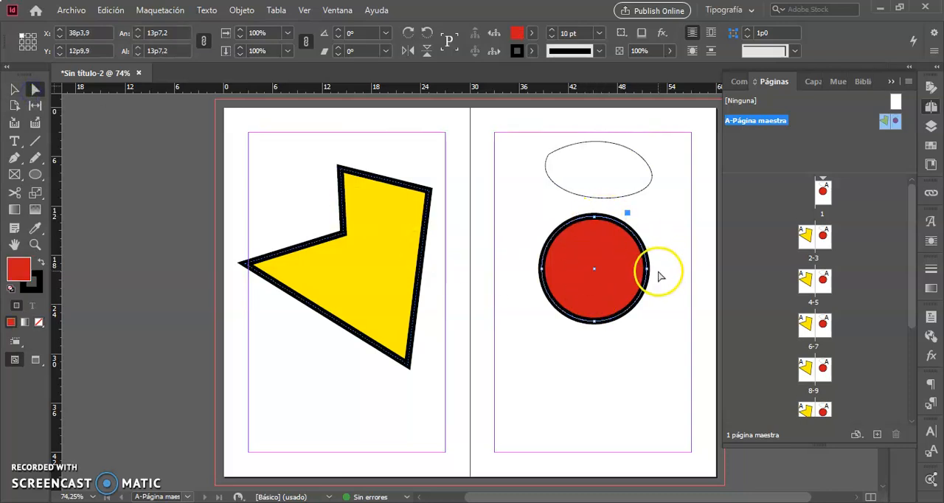
{"action": "left_click", "coordinate": [608, 340]}
{"action": "left_click_drag", "start_coordinate": [608, 340], "coordinate": [573, 316]}
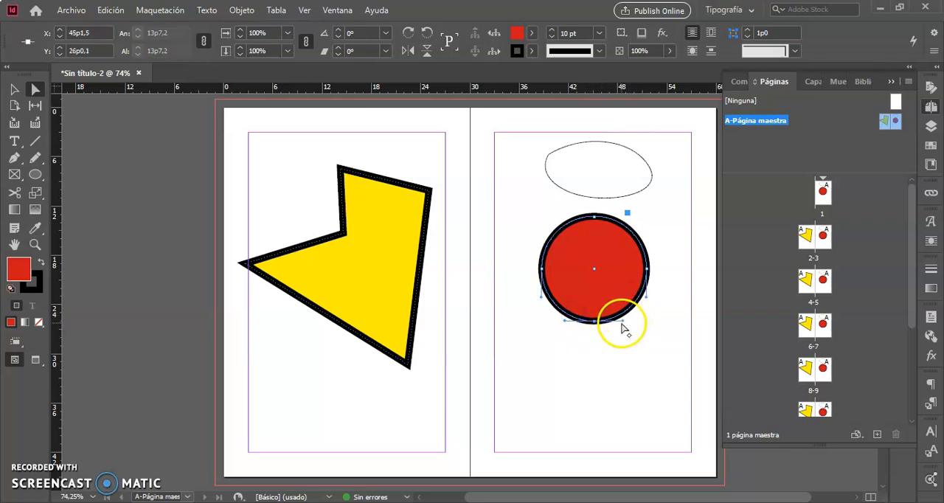
{"action": "left_click_drag", "start_coordinate": [624, 328], "coordinate": [687, 326]}
{"action": "left_click_drag", "start_coordinate": [658, 326], "coordinate": [597, 365]}
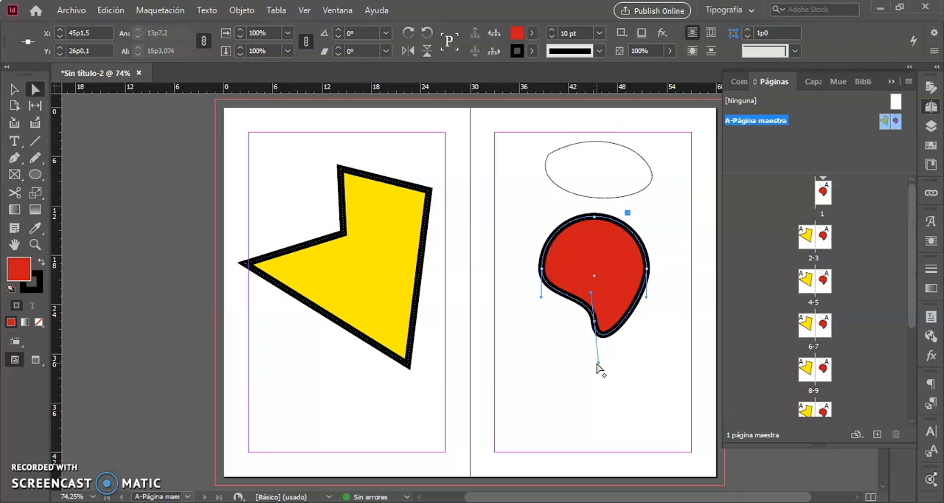
Curve the yellow shape's upper-right corner at X 25p0, Y 10p1,2 with the Convert Direction Point tool.
{"action": "left_click", "coordinate": [15, 159]}
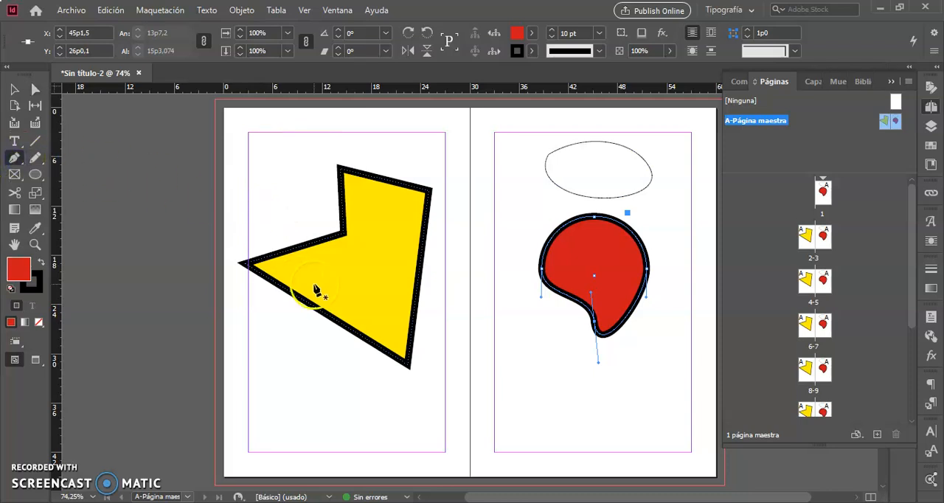
{"action": "right_click", "coordinate": [14, 158]}
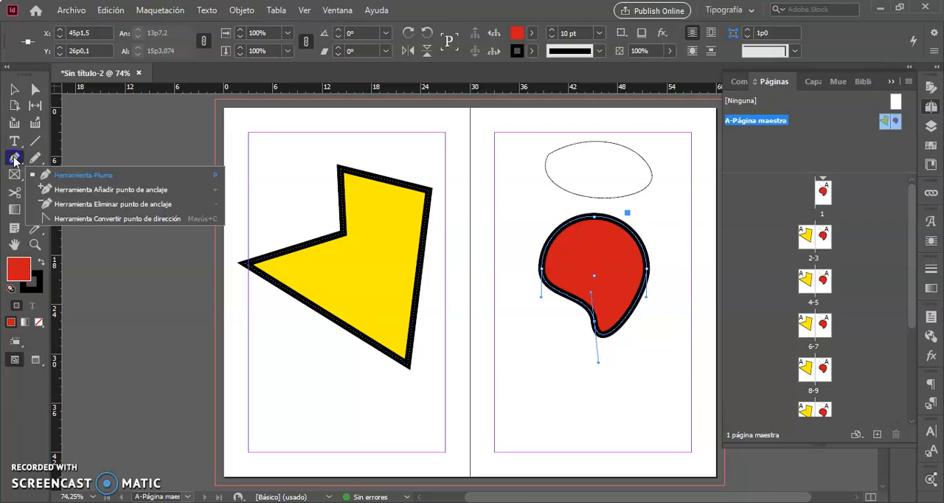
{"action": "left_click", "coordinate": [52, 219]}
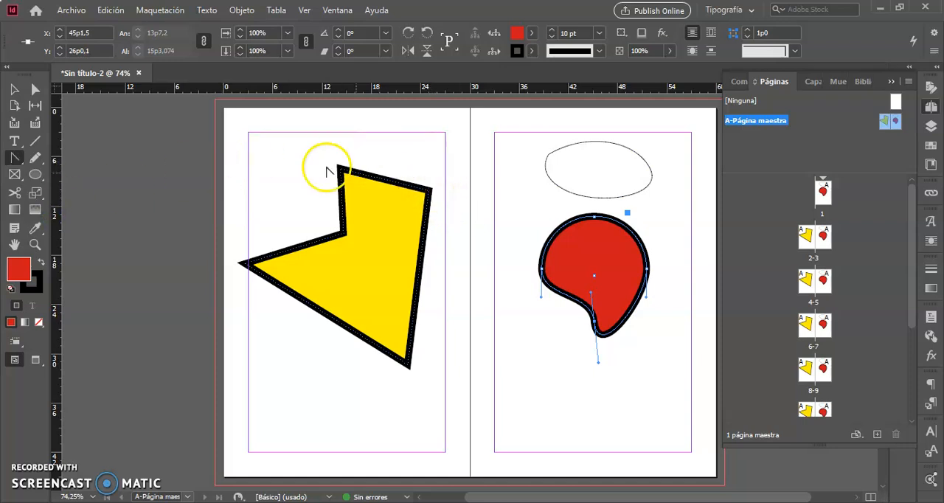
{"action": "left_click", "coordinate": [35, 89]}
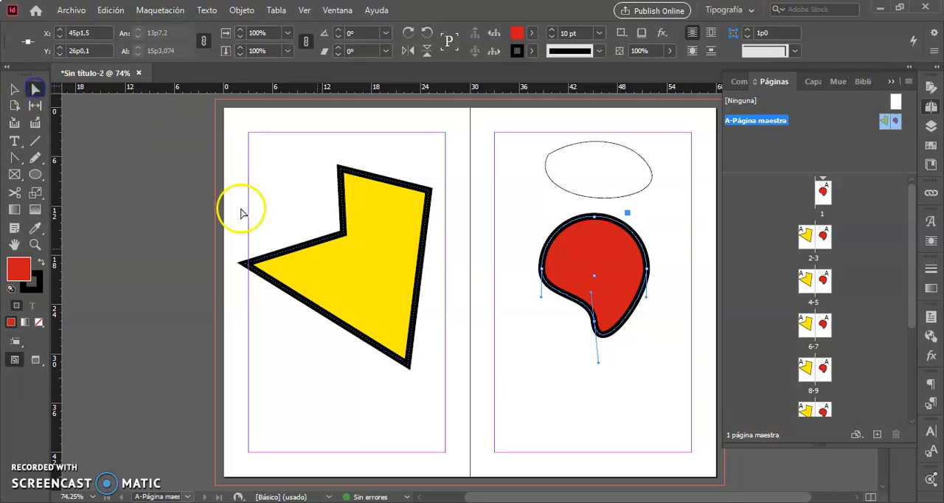
{"action": "left_click", "coordinate": [404, 296]}
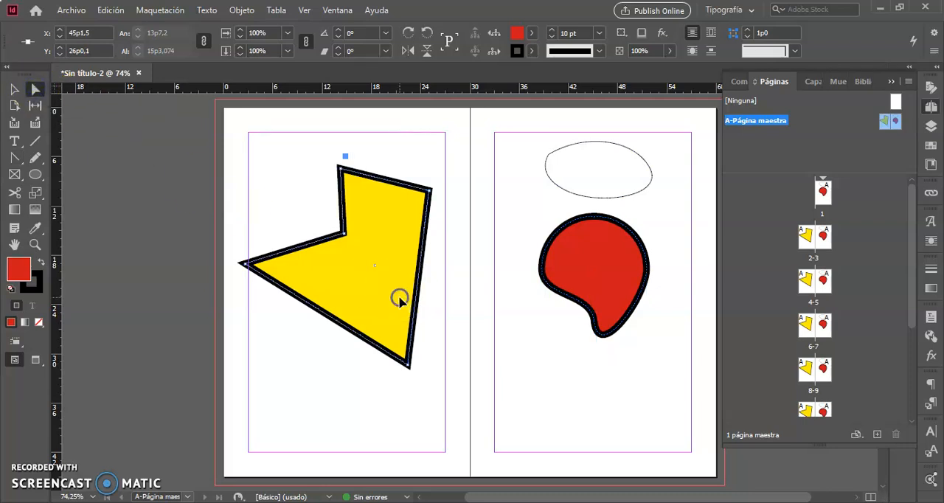
{"action": "left_click", "coordinate": [15, 158]}
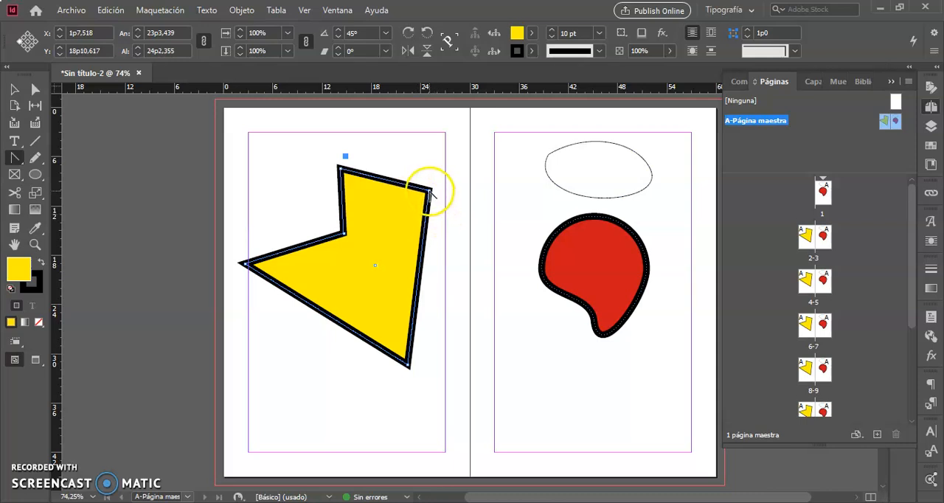
{"action": "left_click_drag", "start_coordinate": [431, 192], "coordinate": [401, 152]}
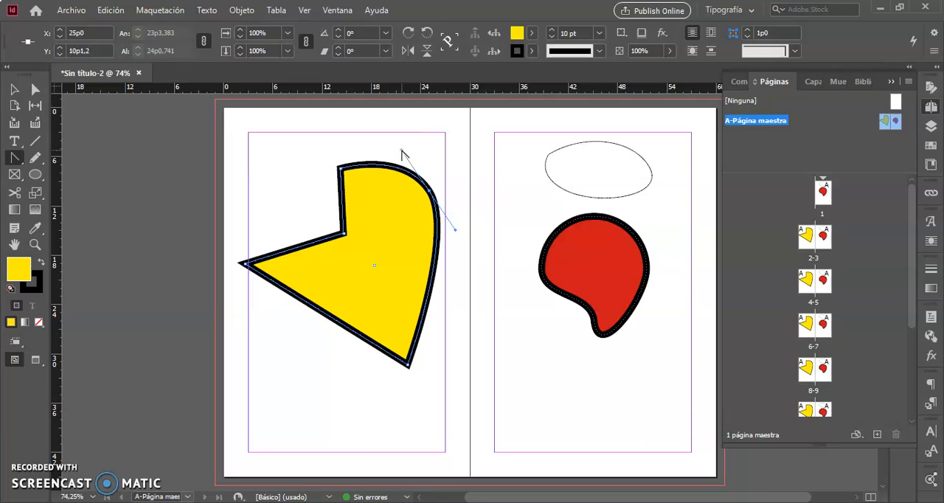
Convert the yellow shape's top-left corner and its inward notch point at X 14p7,2, Y 15p3,6 to smooth curves.
{"action": "left_click", "coordinate": [340, 168]}
{"action": "left_click_drag", "start_coordinate": [340, 168], "coordinate": [327, 184]}
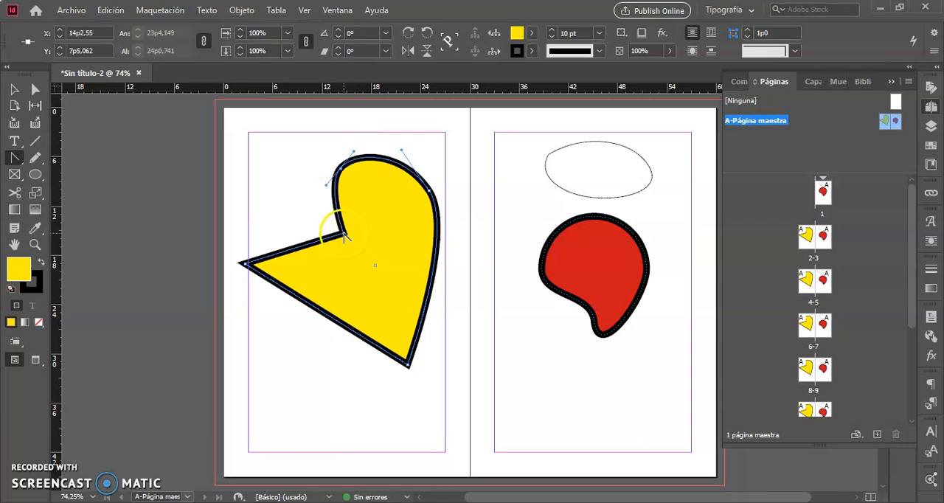
{"action": "left_click_drag", "start_coordinate": [343, 234], "coordinate": [327, 258]}
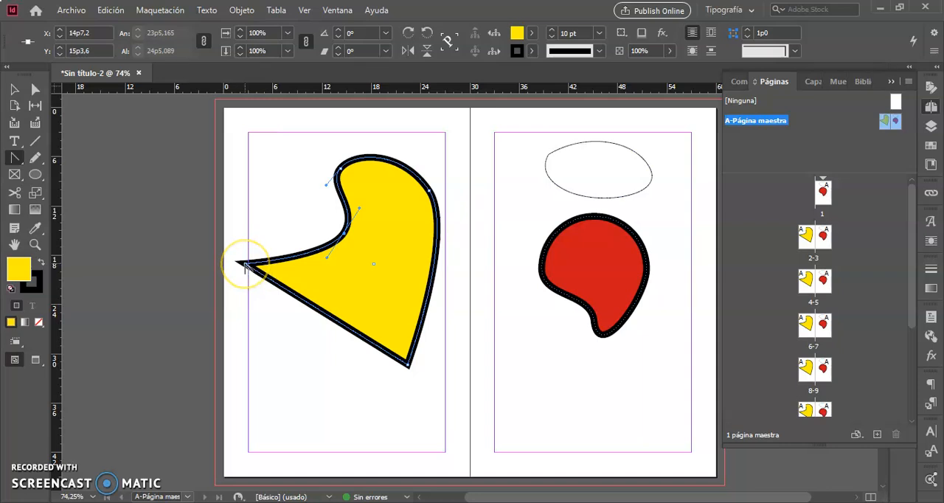
Convert the yellow shape's far-left corner and its bottom corner at X 22p4,8 to smooth curves with direction handles.
{"action": "left_click_drag", "start_coordinate": [245, 265], "coordinate": [244, 323]}
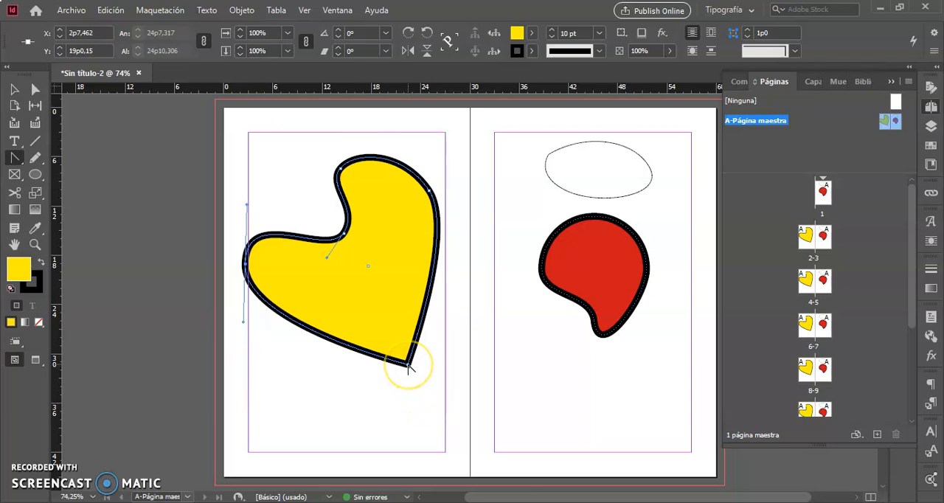
{"action": "left_click_drag", "start_coordinate": [408, 365], "coordinate": [331, 399]}
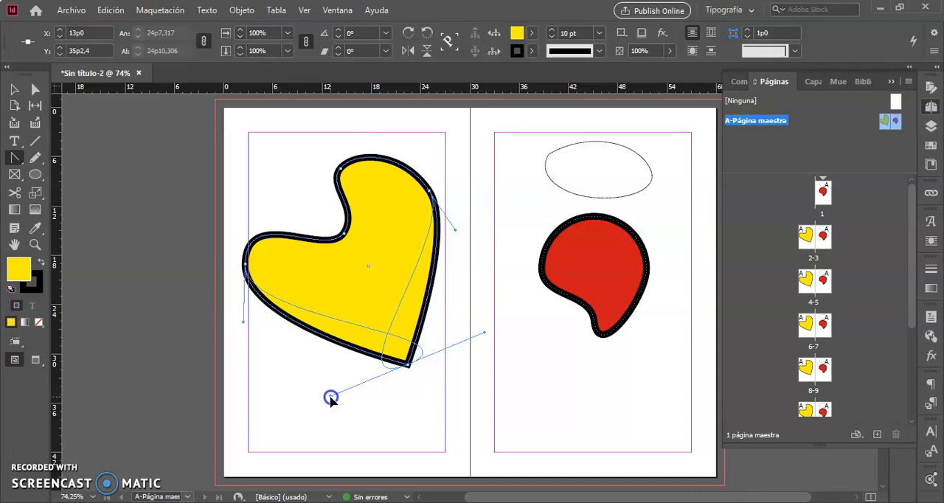
{"action": "left_click_drag", "start_coordinate": [332, 399], "coordinate": [447, 346]}
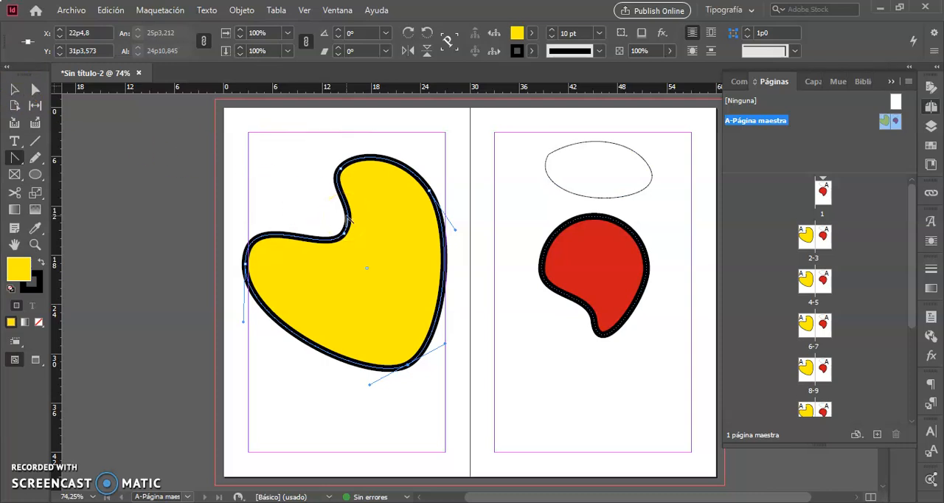
{"action": "left_click", "coordinate": [132, 388]}
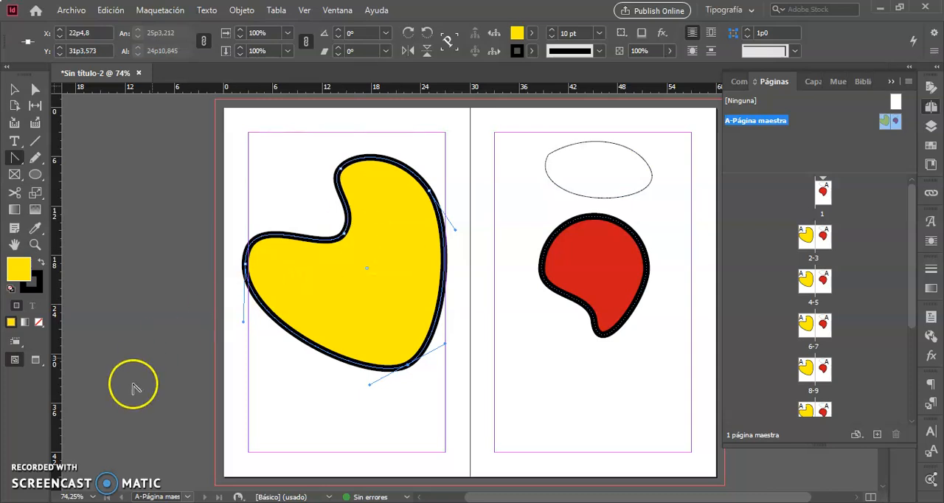